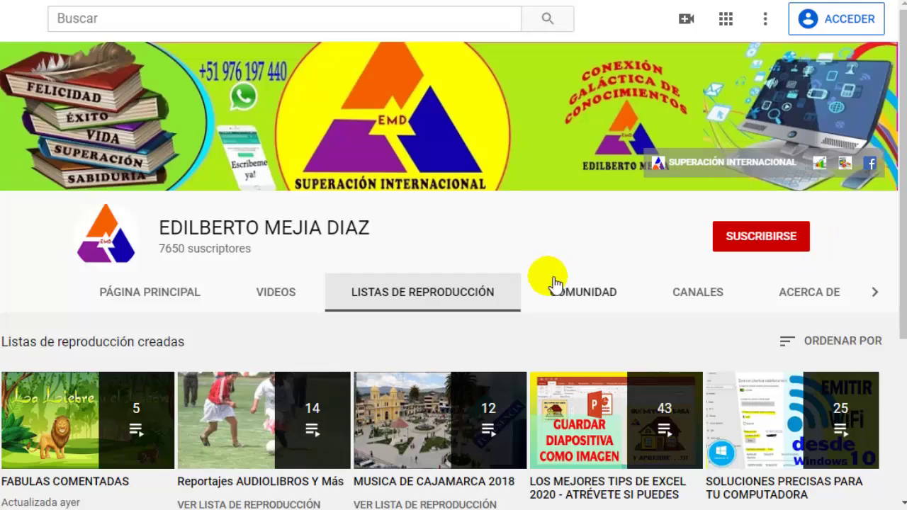
Step: Insert =PROMEDIO(B3:D3) in E3 with AutoSum to average MARIA's three grades
{"action": "scroll", "coordinate": [461, 297], "scroll_direction": "down", "scroll_amount": 3}
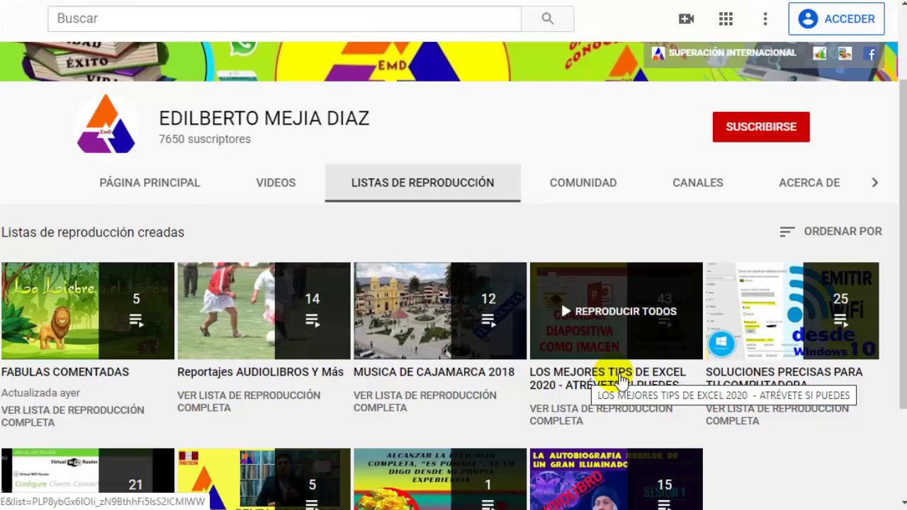
{"action": "scroll", "coordinate": [415, 376], "scroll_direction": "down", "scroll_amount": 2}
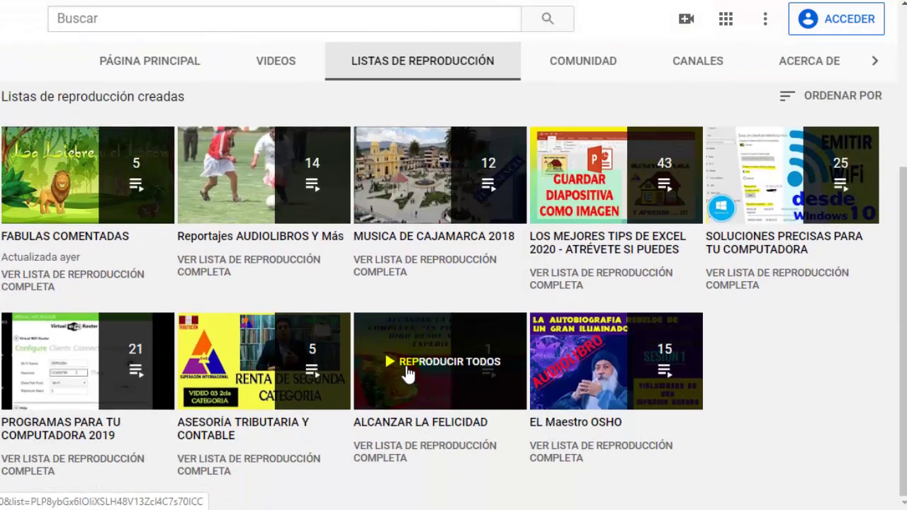
{"action": "scroll", "coordinate": [407, 374], "scroll_direction": "up", "scroll_amount": 3}
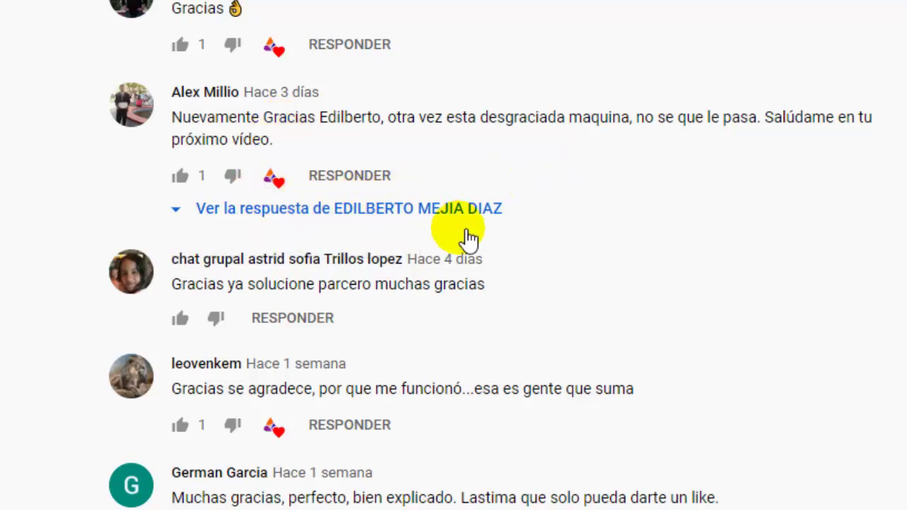
{"action": "scroll", "coordinate": [510, 223], "scroll_direction": "up", "scroll_amount": 2}
{"action": "scroll", "coordinate": [510, 220], "scroll_direction": "up", "scroll_amount": 1}
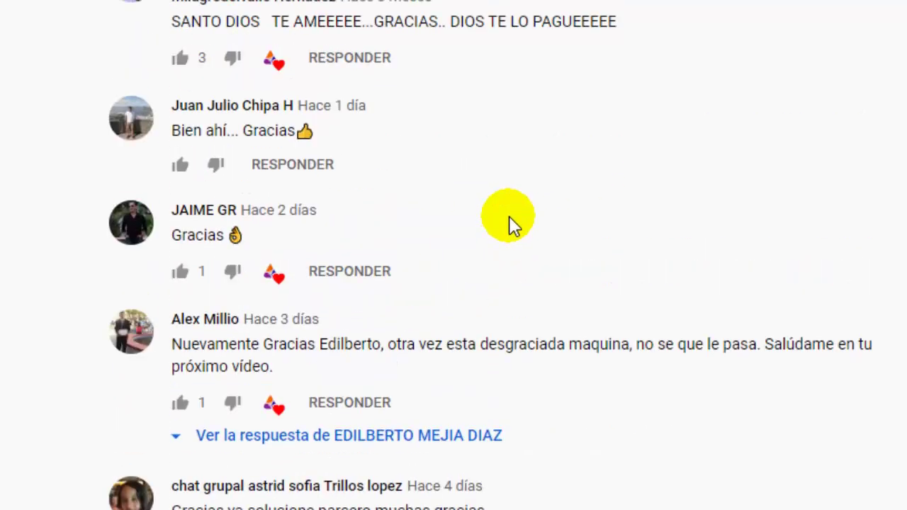
{"action": "scroll", "coordinate": [509, 218], "scroll_direction": "up", "scroll_amount": 1}
{"action": "scroll", "coordinate": [508, 218], "scroll_direction": "up", "scroll_amount": 1}
{"action": "scroll", "coordinate": [509, 218], "scroll_direction": "up", "scroll_amount": 4}
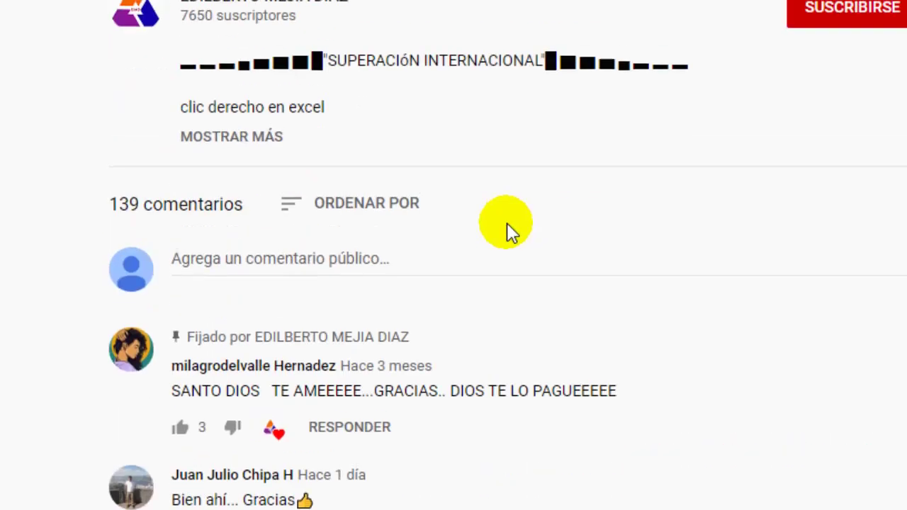
{"action": "scroll", "coordinate": [506, 222], "scroll_direction": "up", "scroll_amount": 5}
{"action": "scroll", "coordinate": [502, 227], "scroll_direction": "up", "scroll_amount": 2}
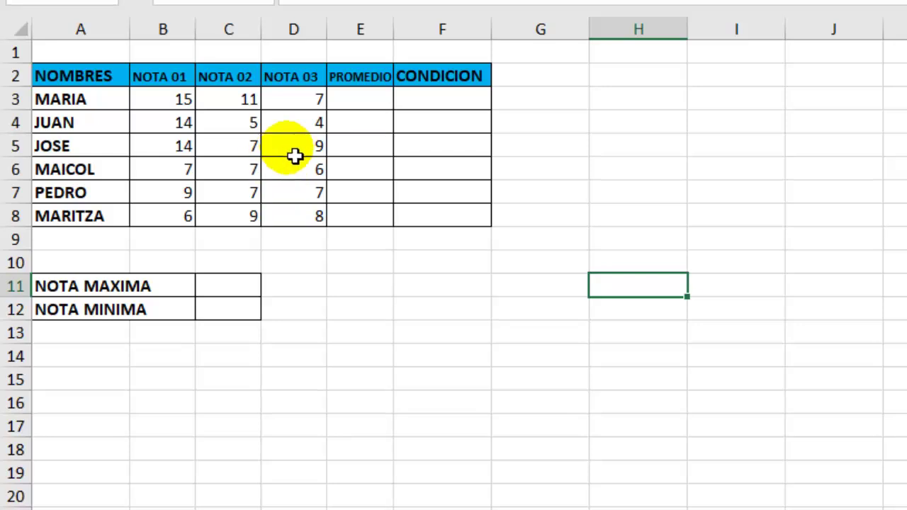
{"action": "left_click", "coordinate": [368, 108]}
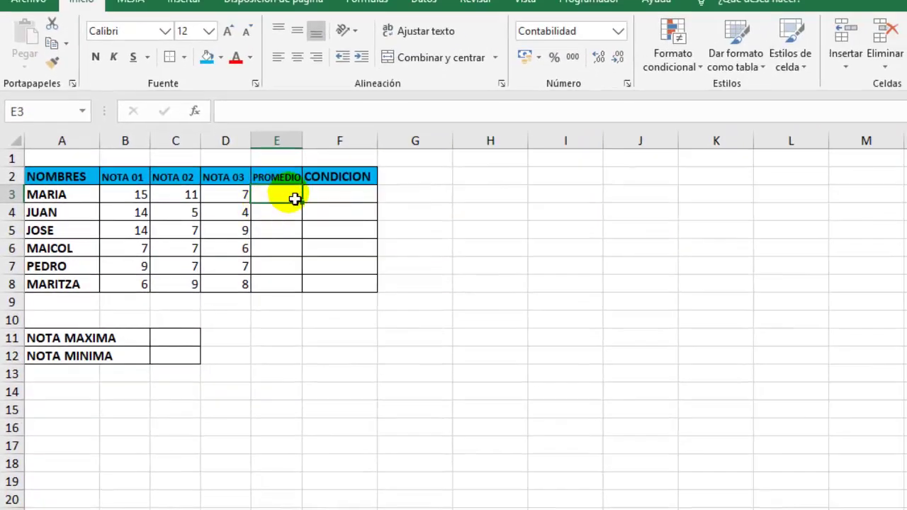
{"action": "left_click", "coordinate": [359, 197]}
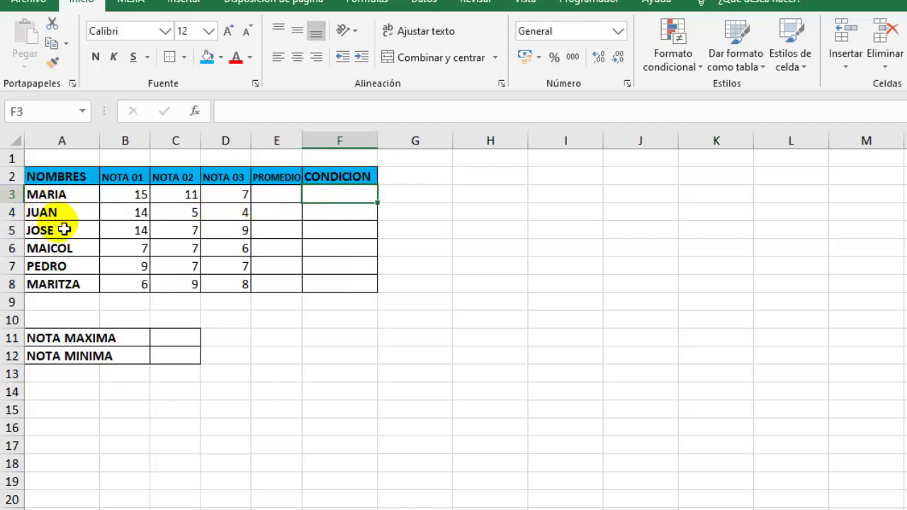
{"action": "left_click", "coordinate": [276, 201]}
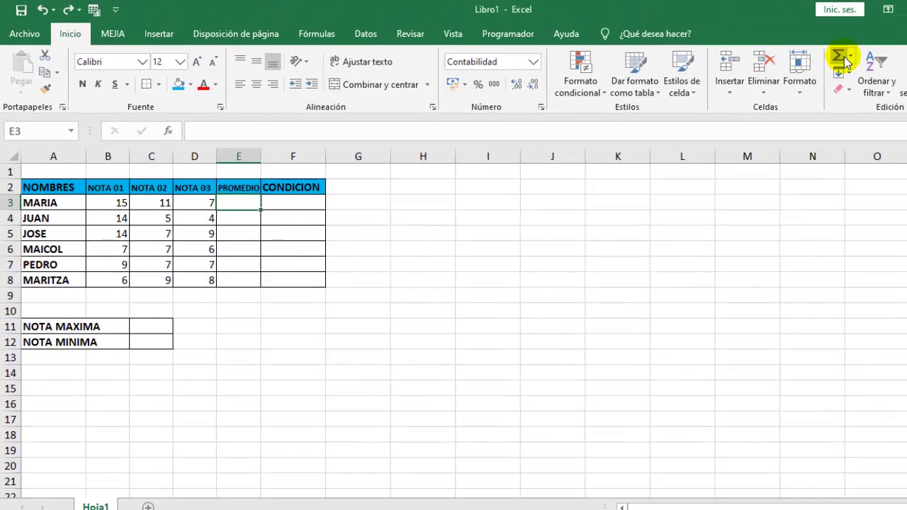
{"action": "left_click", "coordinate": [902, 43]}
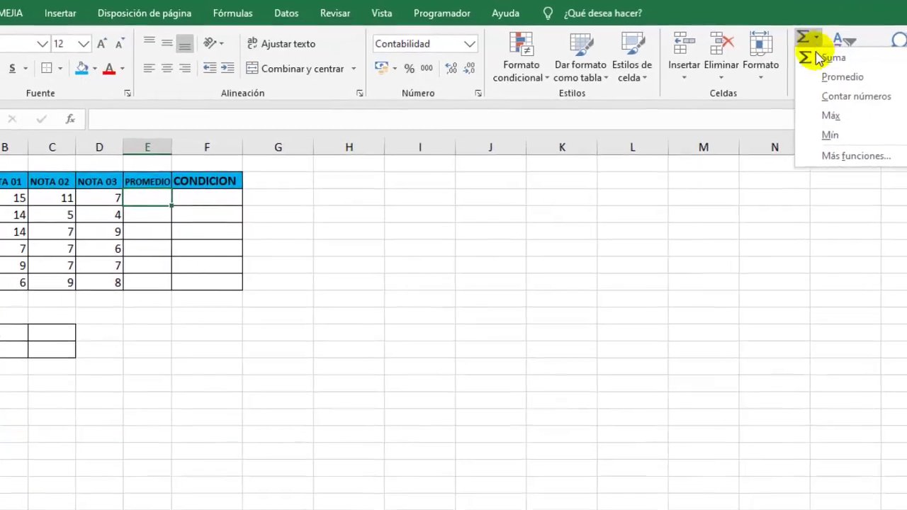
{"action": "left_click", "coordinate": [833, 73]}
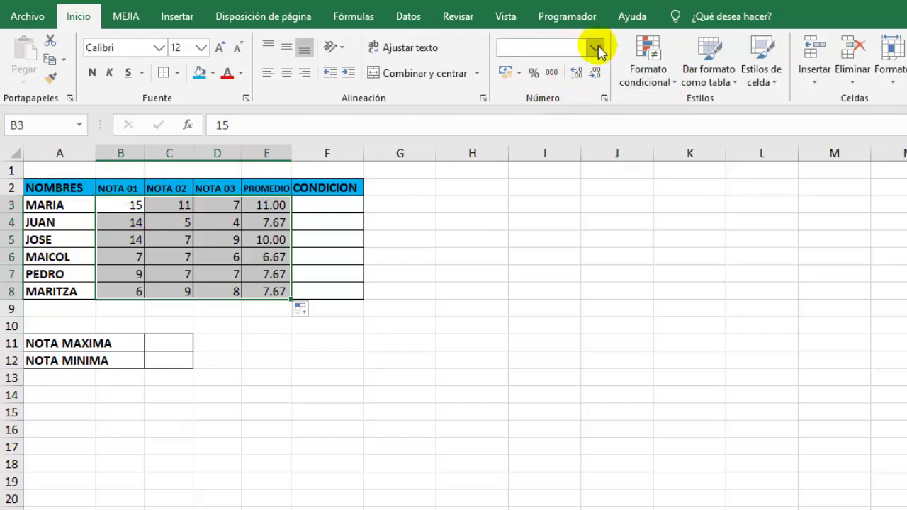
Step: Apply the custom number format 00 so grades and averages show two digits
{"action": "left_click", "coordinate": [599, 48]}
{"action": "left_click", "coordinate": [597, 433]}
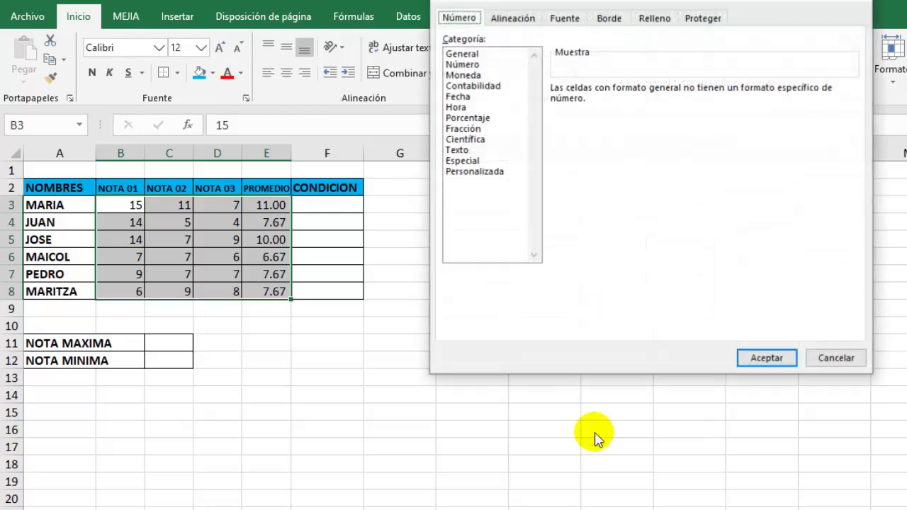
{"action": "left_click", "coordinate": [475, 171]}
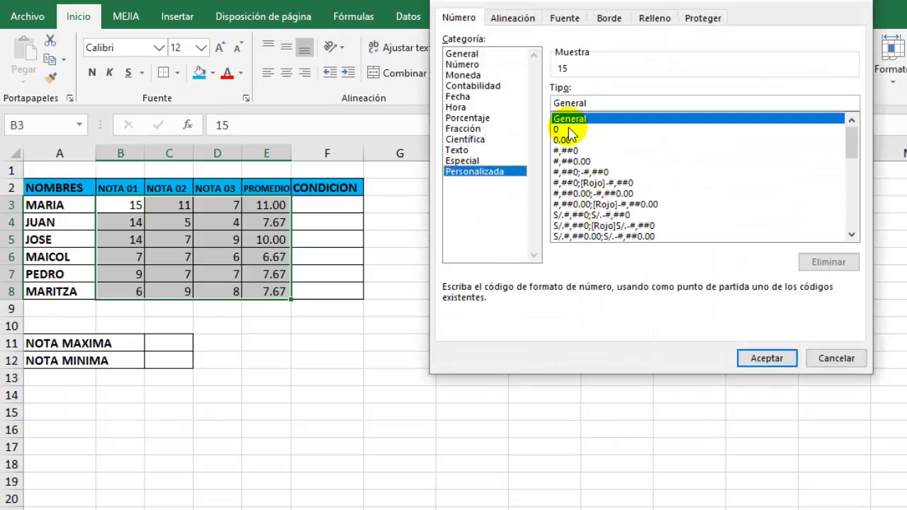
{"action": "left_click", "coordinate": [568, 130]}
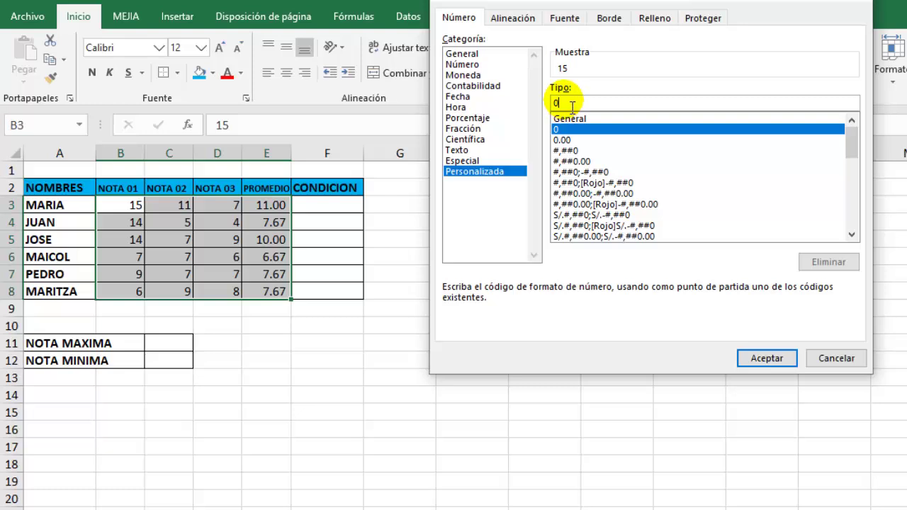
{"action": "type", "text": "0"}
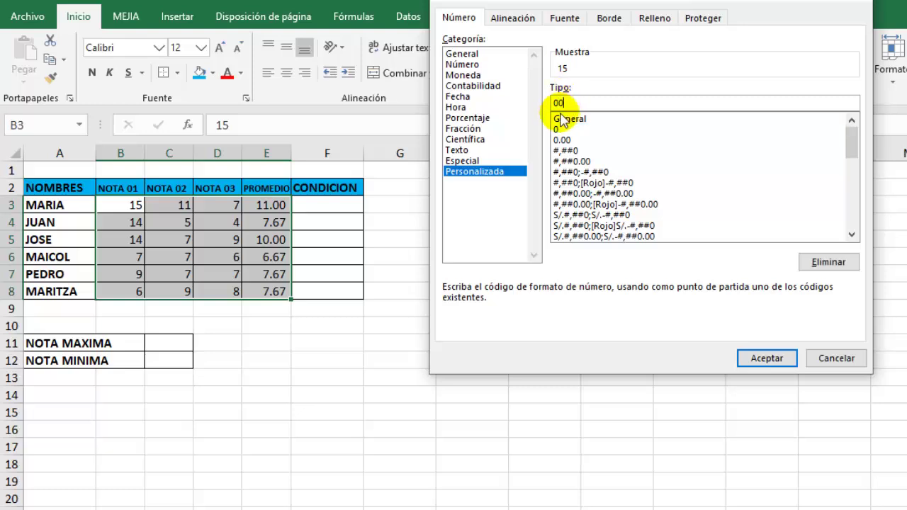
{"action": "left_click", "coordinate": [755, 357]}
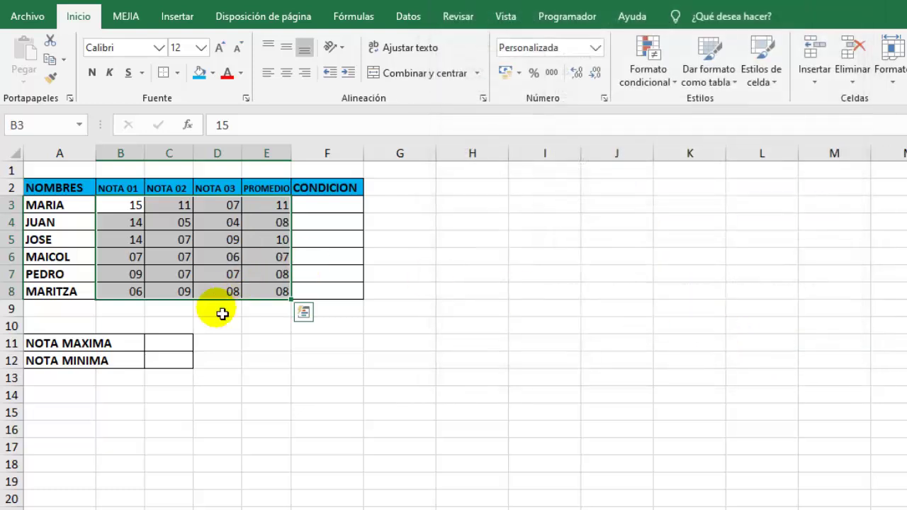
Step: Reselect all grades and averages from B3 through E8
{"action": "left_click", "coordinate": [238, 377]}
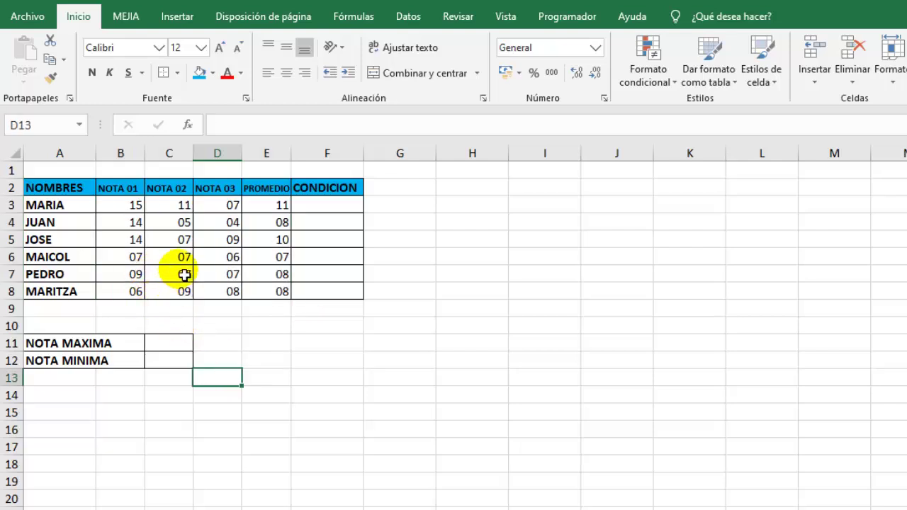
{"action": "left_click", "coordinate": [464, 276]}
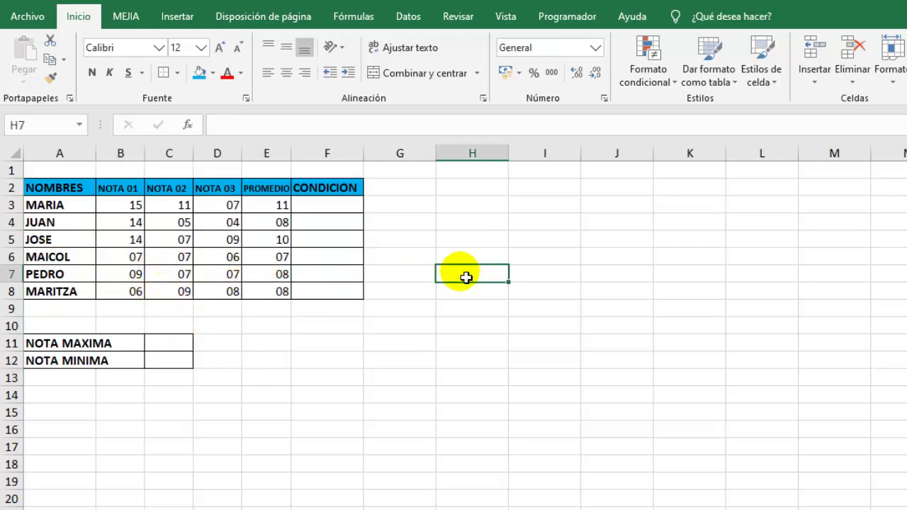
{"action": "left_click", "coordinate": [136, 207]}
{"action": "key", "text": "ctrl+shift+Down"}
{"action": "key", "text": "ctrl+shift+Right"}
Step: Give values in B3:E8 greater than 10.5 a custom dark blue font
{"action": "left_click_drag", "start_coordinate": [122, 211], "coordinate": [276, 289]}
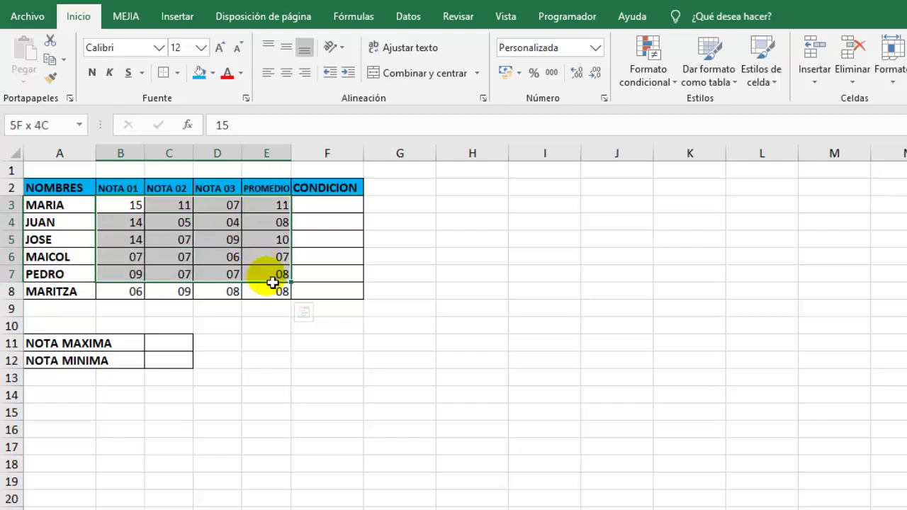
{"action": "left_click", "coordinate": [669, 83]}
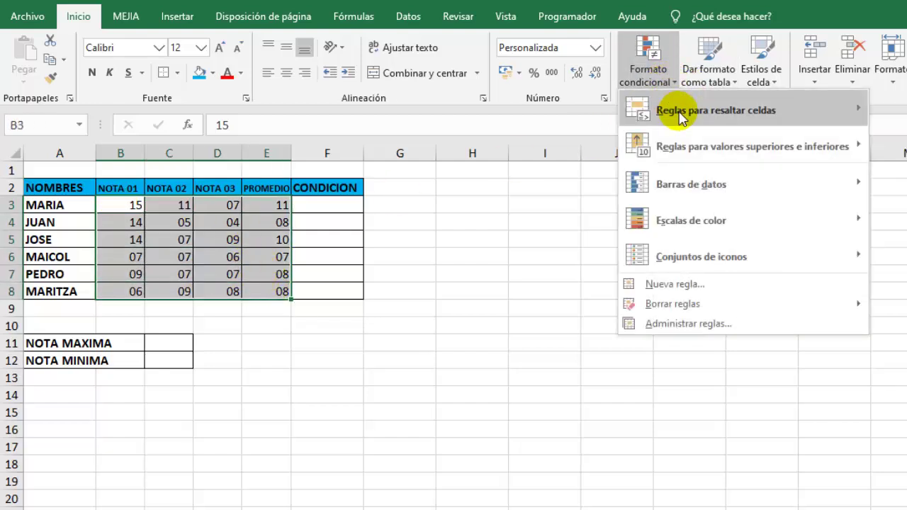
{"action": "mouse_move", "coordinate": [678, 118]}
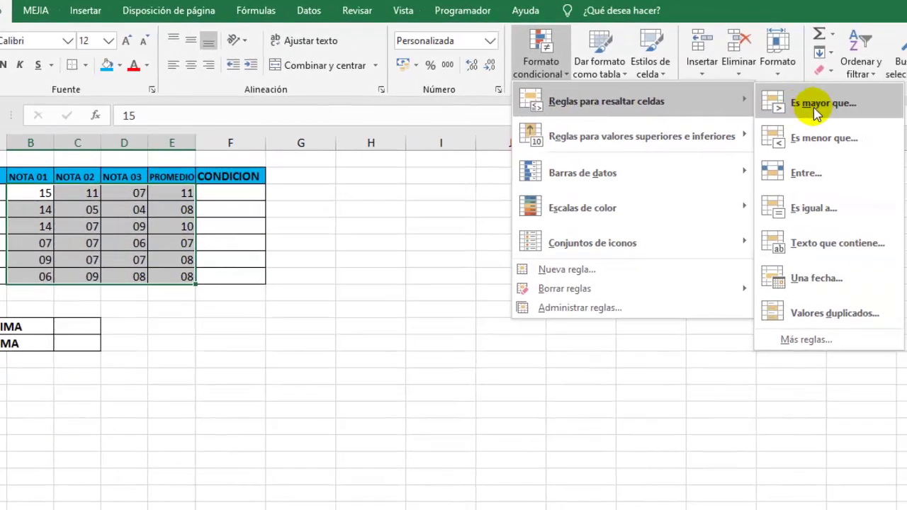
{"action": "left_click", "coordinate": [898, 111]}
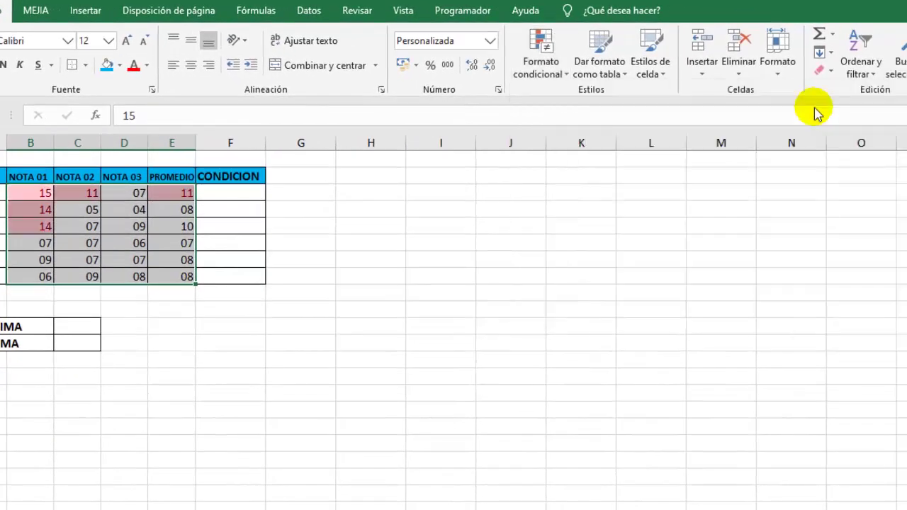
{"action": "type", "text": "1"}
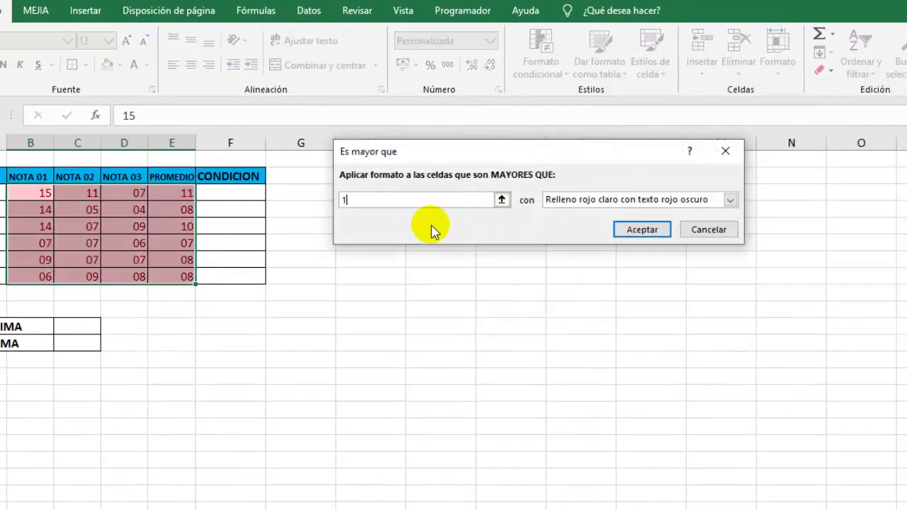
{"action": "type", "text": "0.5"}
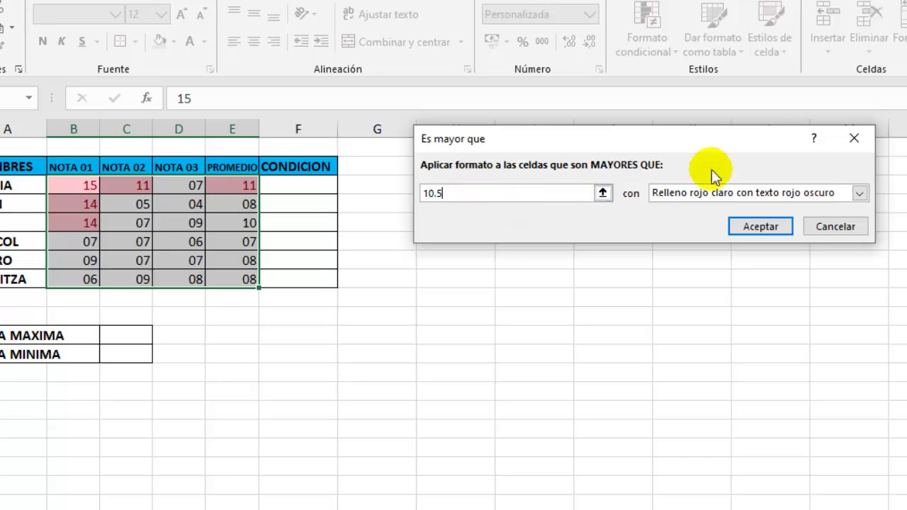
{"action": "left_click", "coordinate": [857, 194]}
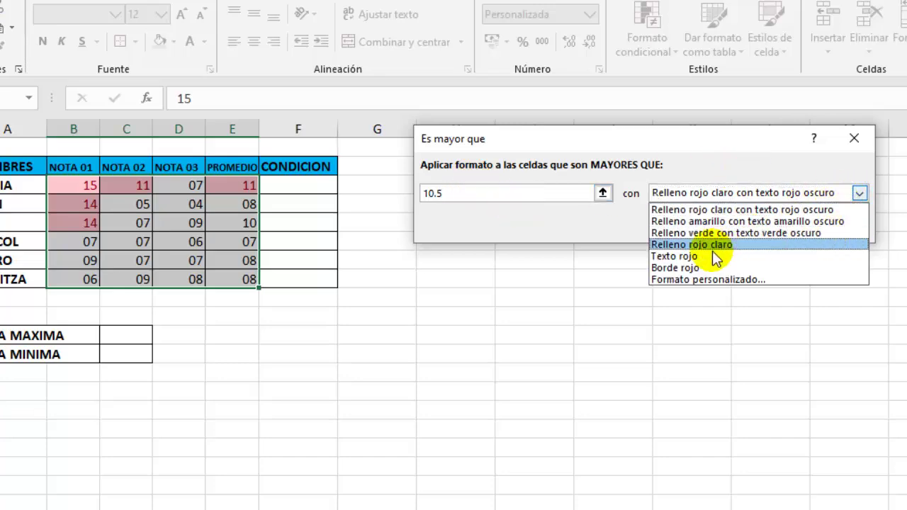
{"action": "left_click", "coordinate": [699, 281]}
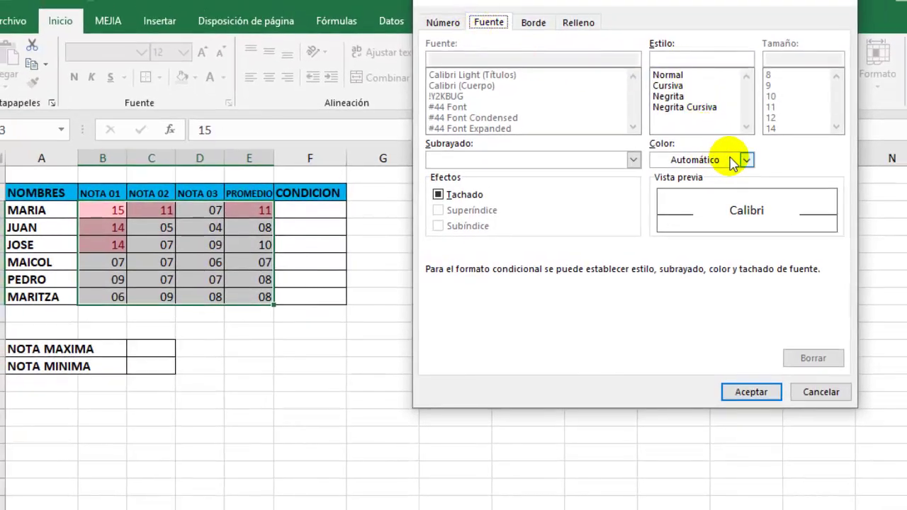
{"action": "left_click", "coordinate": [745, 160]}
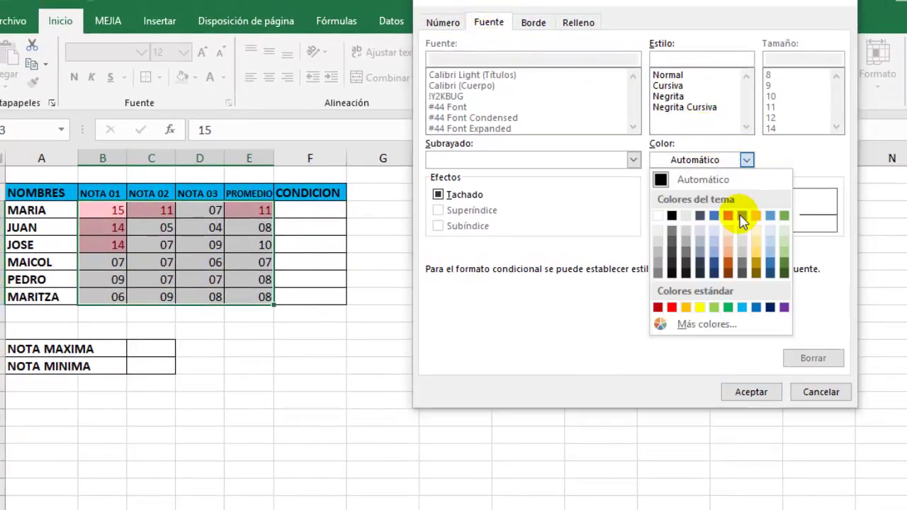
{"action": "left_click", "coordinate": [770, 309]}
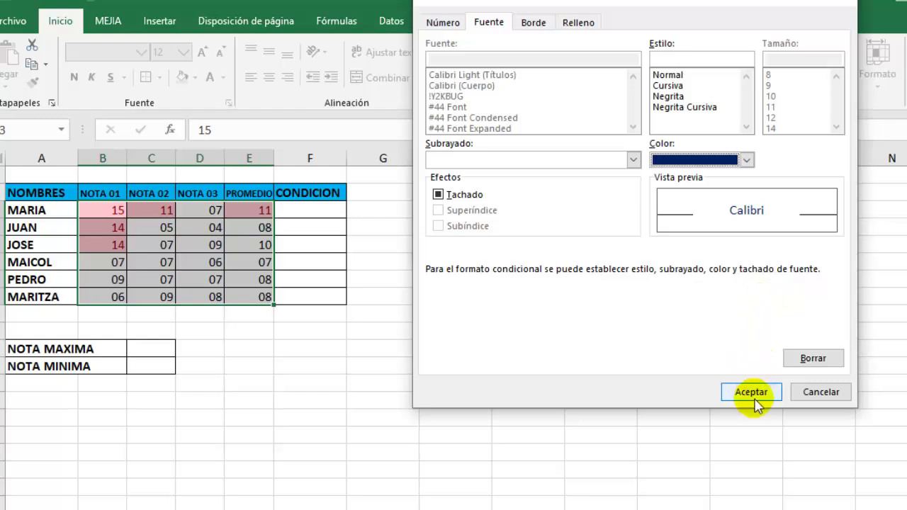
{"action": "left_click", "coordinate": [753, 396]}
{"action": "left_click", "coordinate": [731, 248]}
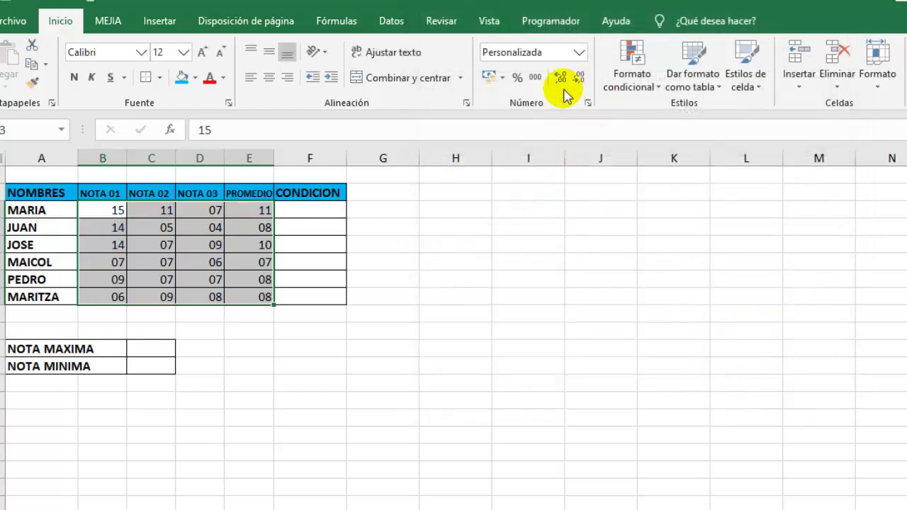
Step: Add a second rule giving grades below 10.5 a custom red font
{"action": "left_click", "coordinate": [648, 85]}
{"action": "mouse_move", "coordinate": [652, 115]}
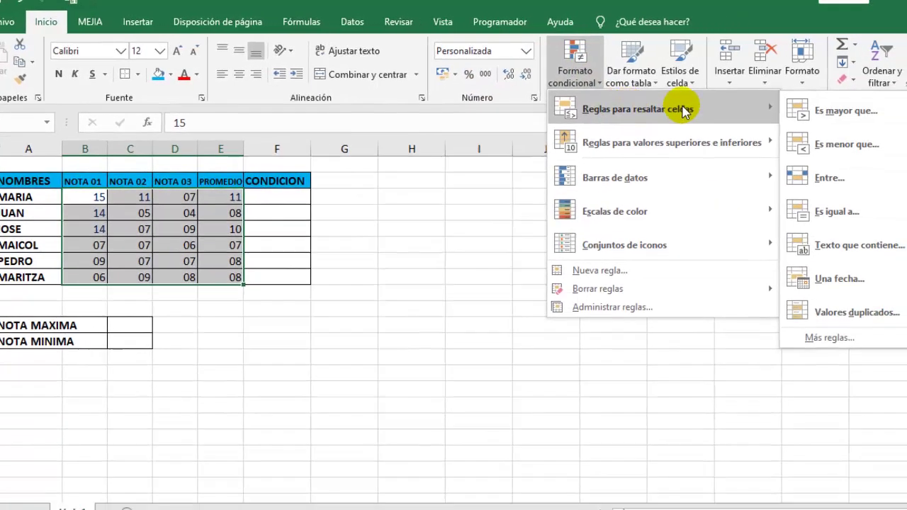
{"action": "left_click", "coordinate": [905, 150]}
{"action": "type", "text": "10.5"}
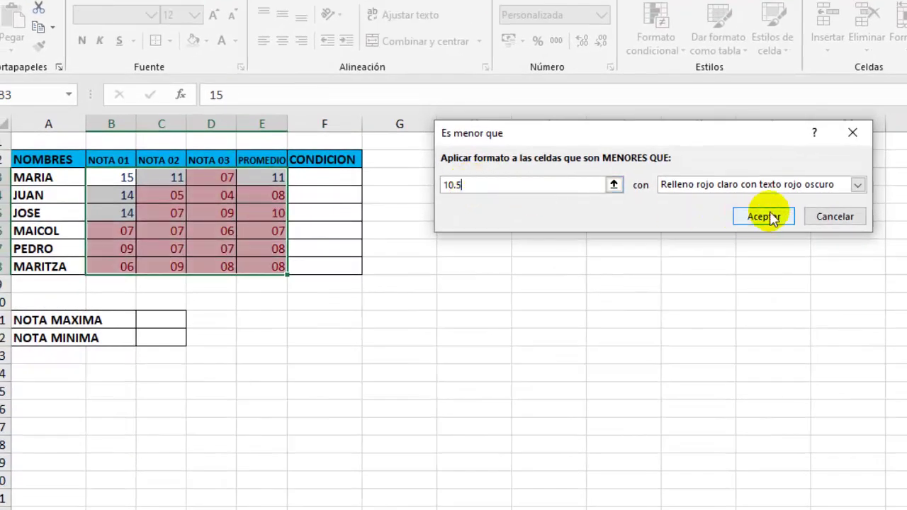
{"action": "left_click", "coordinate": [857, 184]}
{"action": "left_click", "coordinate": [719, 267]}
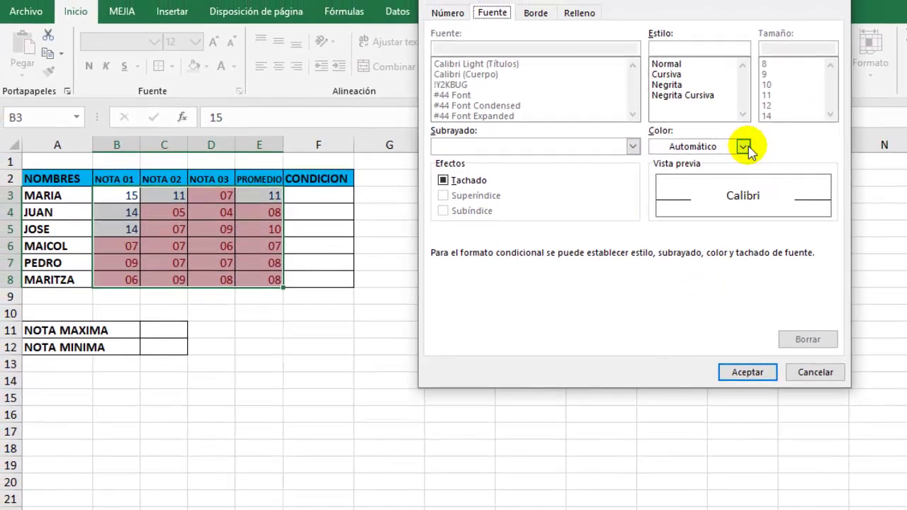
{"action": "left_click", "coordinate": [759, 134]}
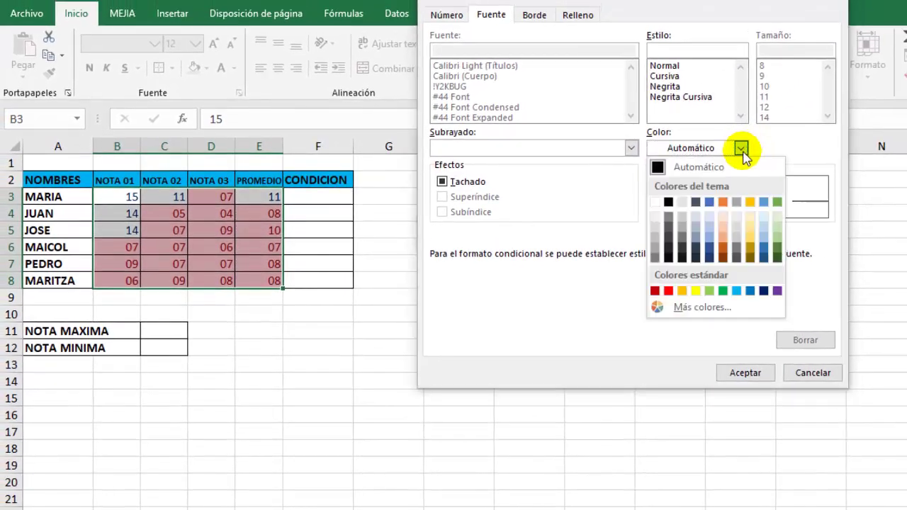
{"action": "left_click", "coordinate": [668, 291]}
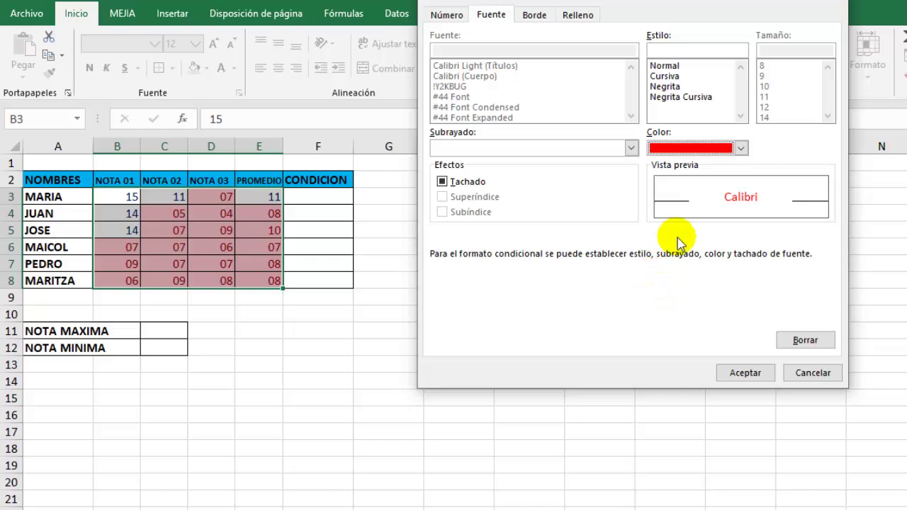
{"action": "left_click", "coordinate": [745, 372]}
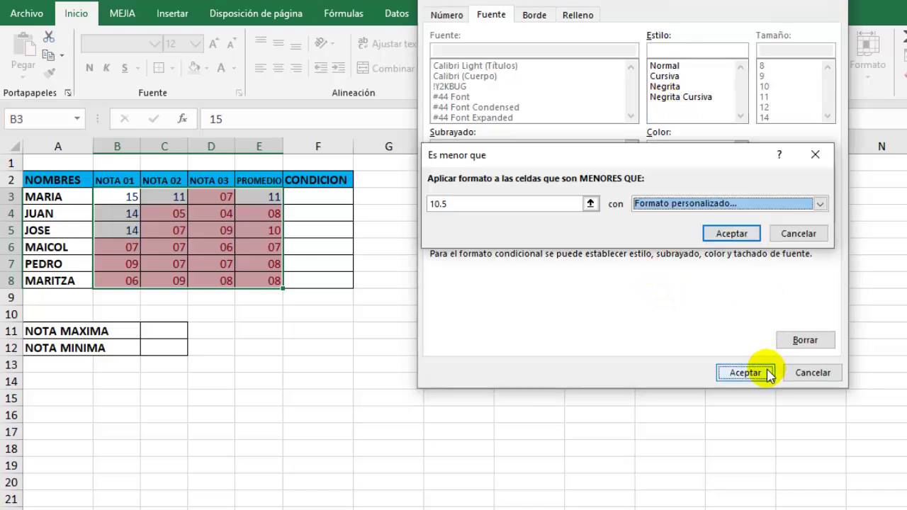
{"action": "left_click", "coordinate": [731, 233]}
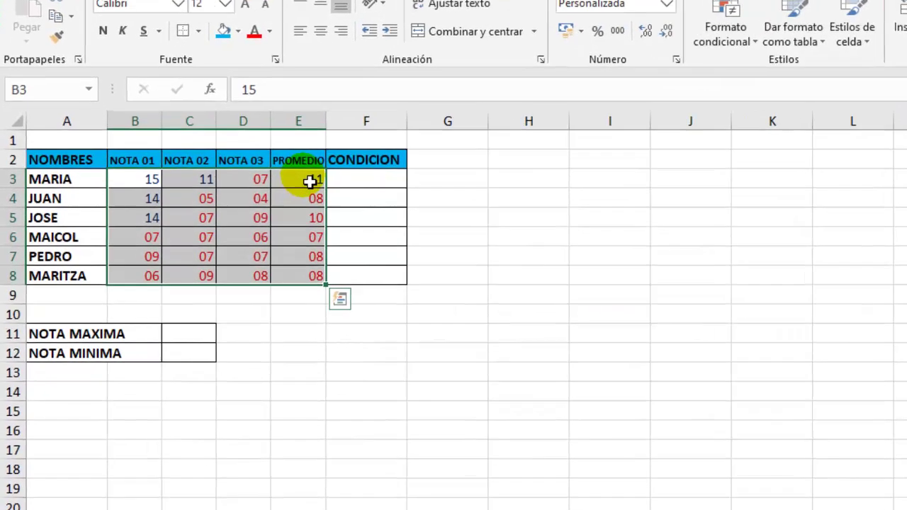
Step: Make the PROMEDIO averages in E3:E8 bold and centred
{"action": "left_click_drag", "start_coordinate": [262, 198], "coordinate": [273, 281]}
{"action": "left_click", "coordinate": [119, 4]}
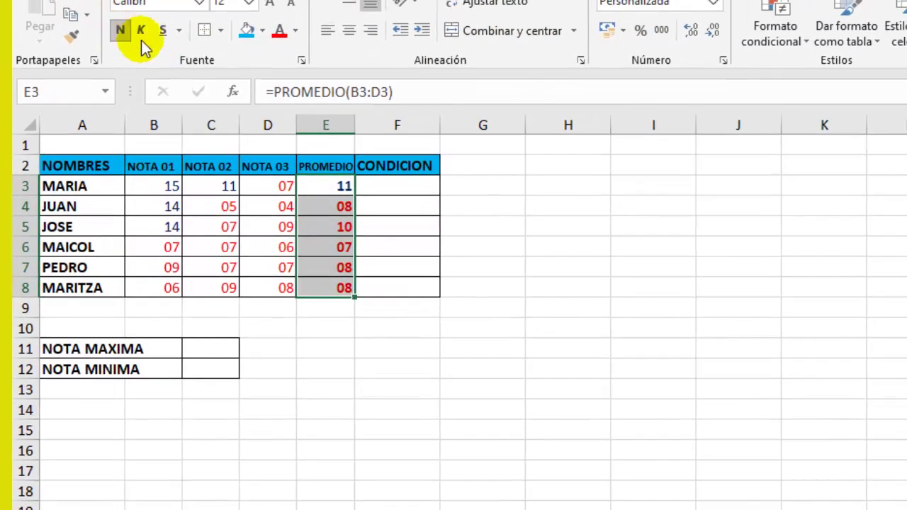
{"action": "left_click", "coordinate": [348, 34]}
{"action": "left_click", "coordinate": [579, 306]}
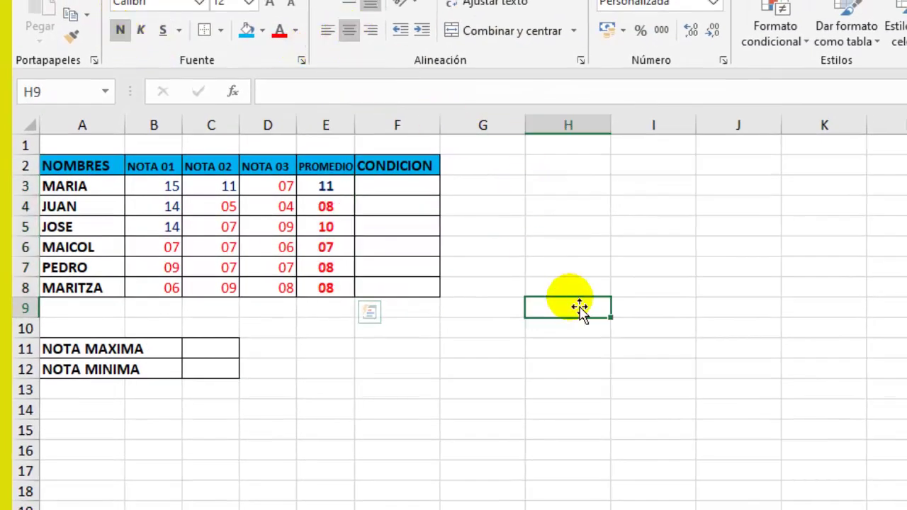
{"action": "left_click", "coordinate": [380, 189]}
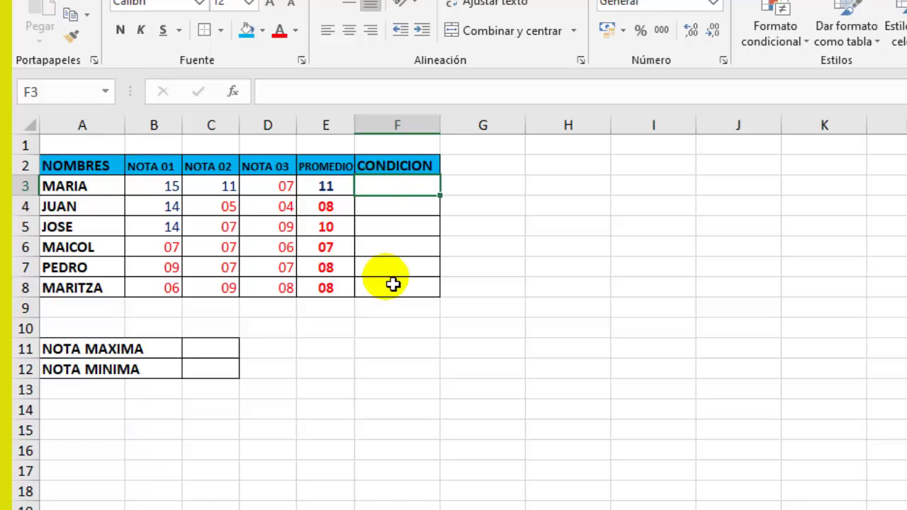
Step: Enter =SI(E3>10.5,"APROBADO","DESAPROBADO") in F3
{"action": "type", "text": "=S"}
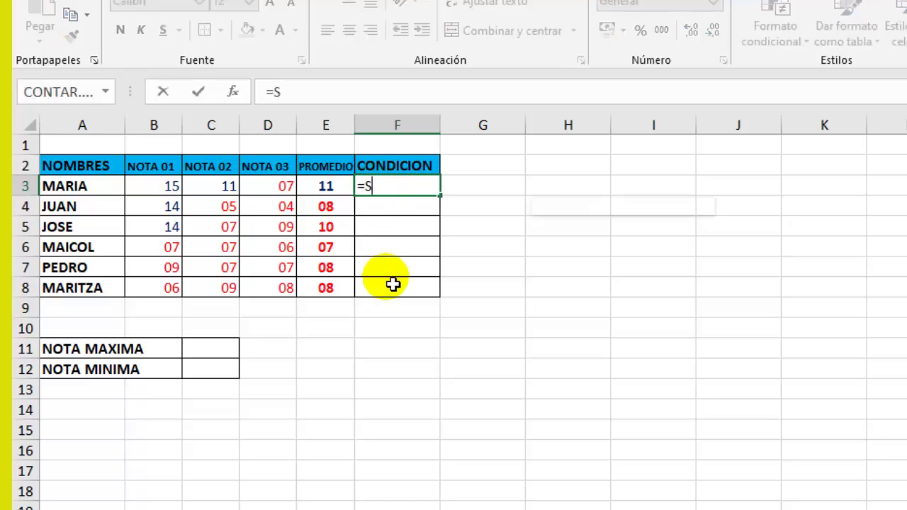
{"action": "type", "text": "I("}
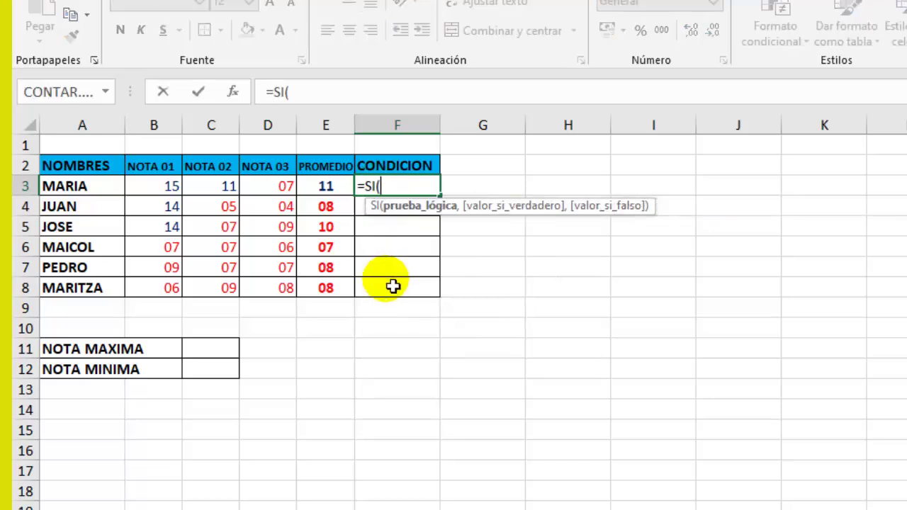
{"action": "key", "text": "Left"}
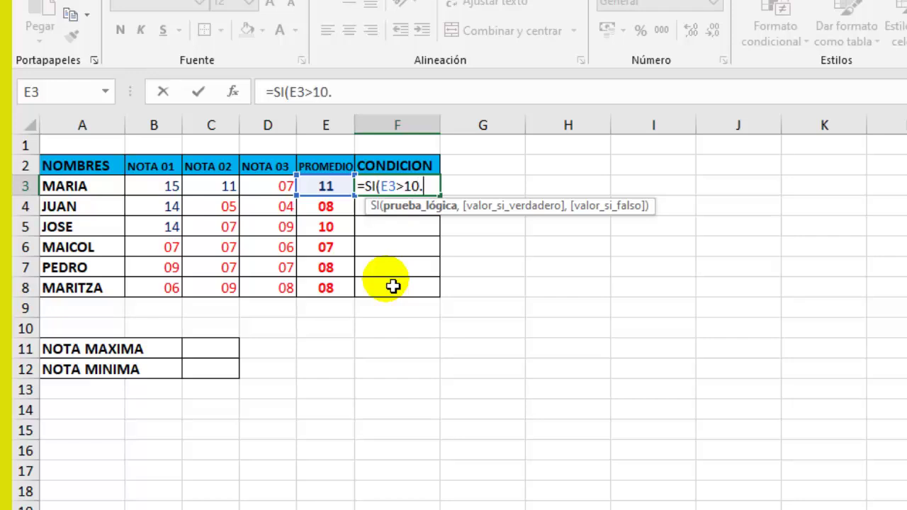
{"action": "type", "text": "5,\"APROBADO"}
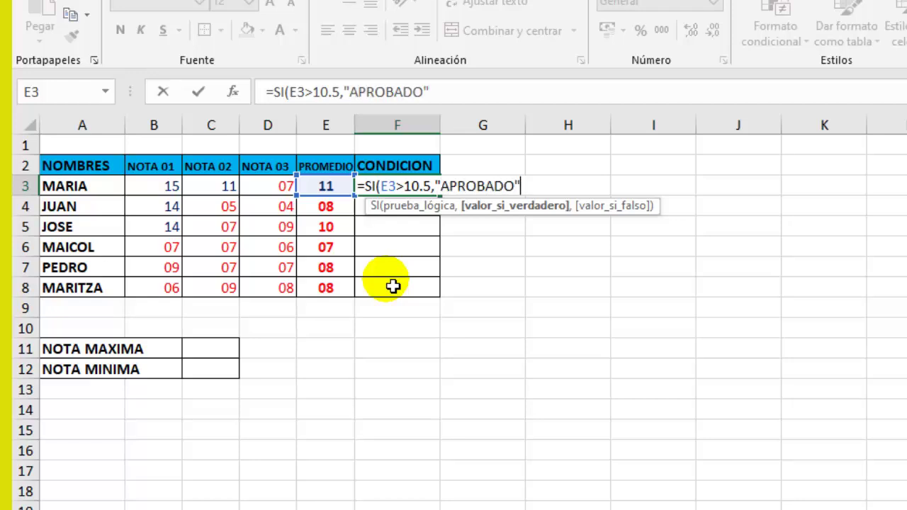
{"action": "type", "text": ",\"DESAPROBADO"}
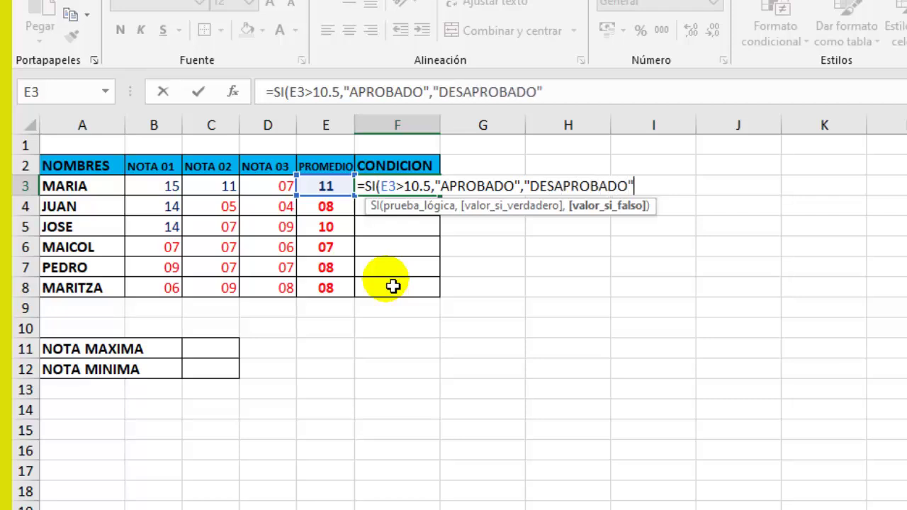
{"action": "type", "text": ")"}
{"action": "key", "text": "Return"}
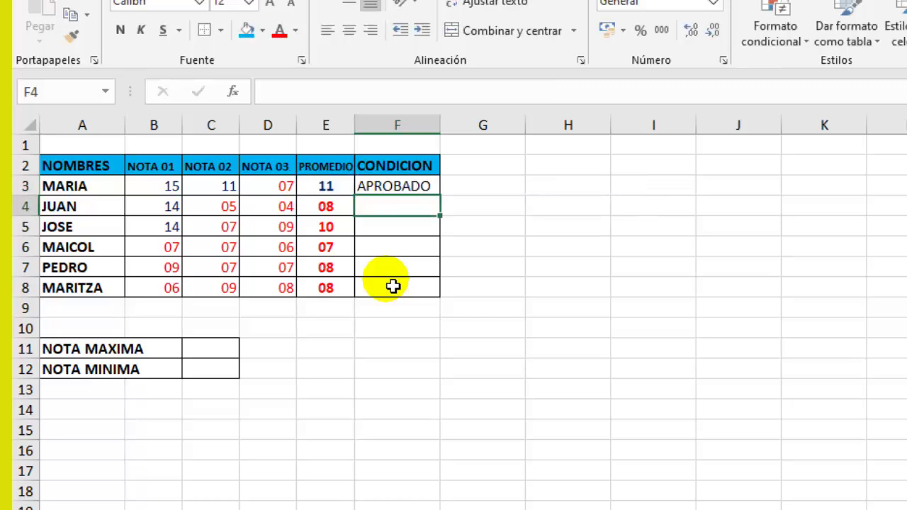
Step: Copy the SI formula down to F8 and autofit column F to fit DESAPROBADO
{"action": "left_click", "coordinate": [404, 193]}
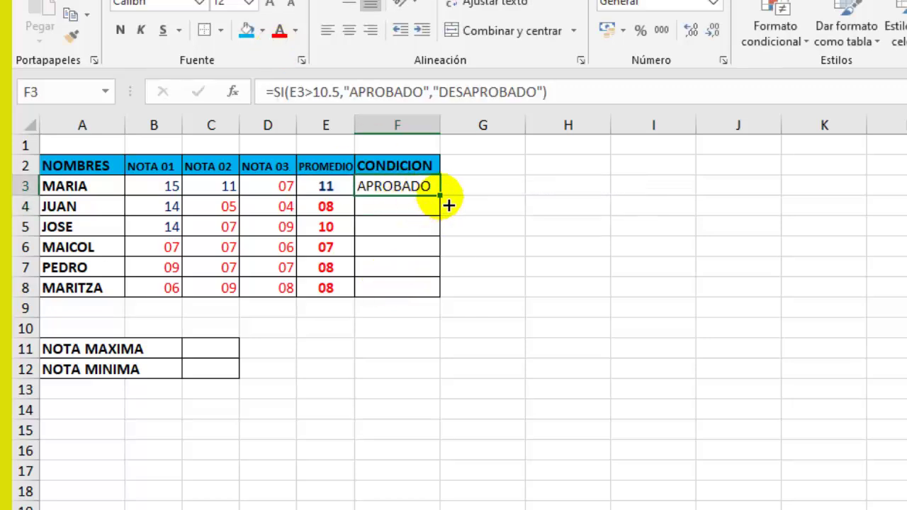
{"action": "left_click_drag", "start_coordinate": [449, 205], "coordinate": [444, 306]}
{"action": "left_click", "coordinate": [410, 288]}
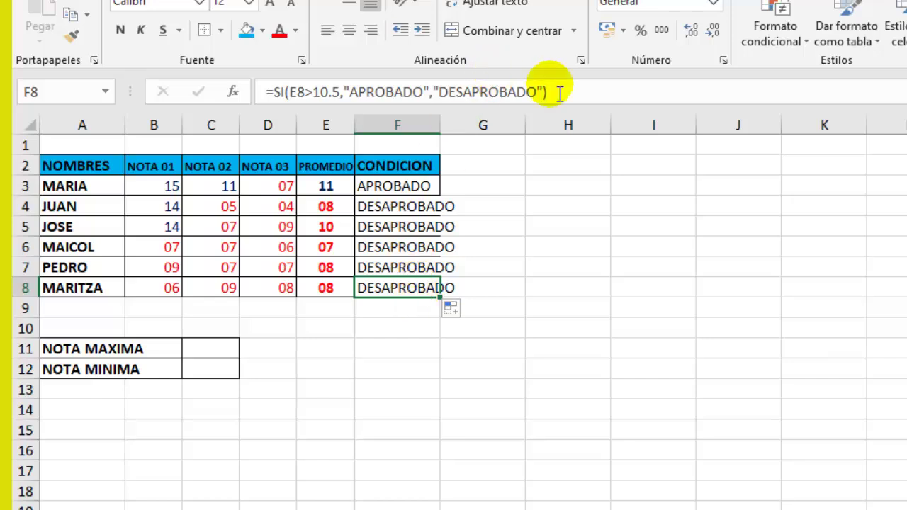
{"action": "left_click", "coordinate": [560, 92]}
{"action": "left_click", "coordinate": [552, 246]}
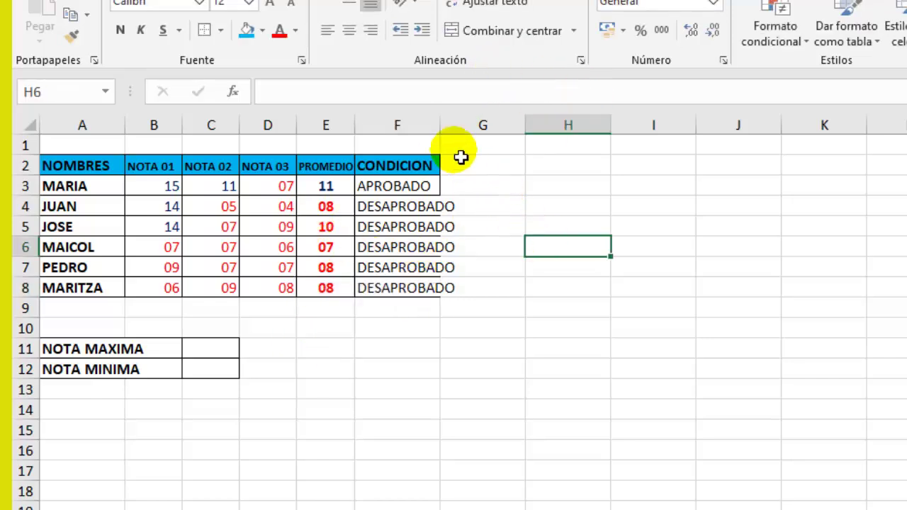
{"action": "double_click", "coordinate": [440, 126]}
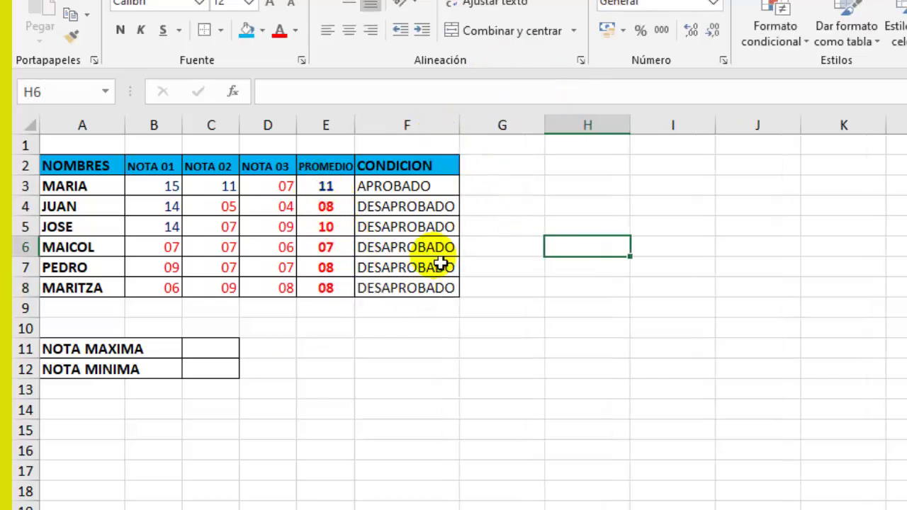
Step: Add a rule to F3:F8 giving text containing APROBADO a dark blue font
{"action": "left_click_drag", "start_coordinate": [411, 189], "coordinate": [422, 288]}
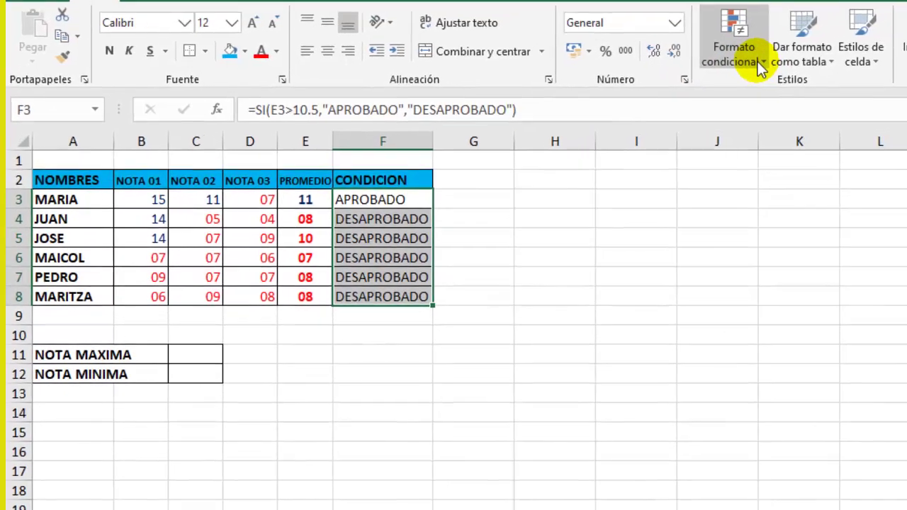
{"action": "left_click", "coordinate": [715, 79]}
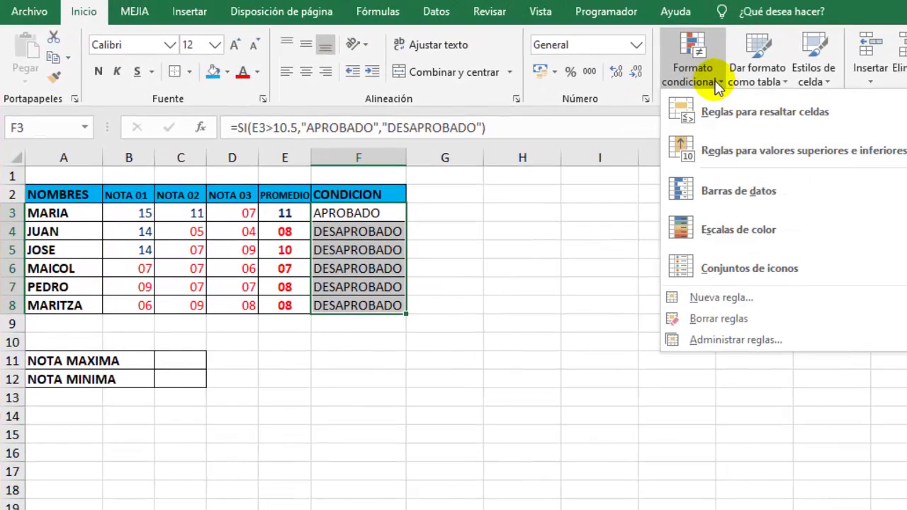
{"action": "left_click", "coordinate": [717, 297]}
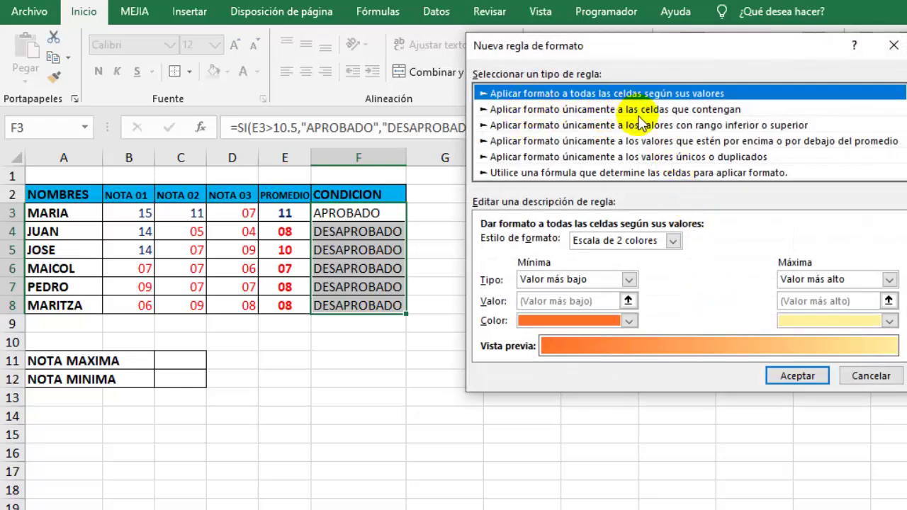
{"action": "left_click", "coordinate": [641, 112]}
{"action": "left_click", "coordinate": [600, 244]}
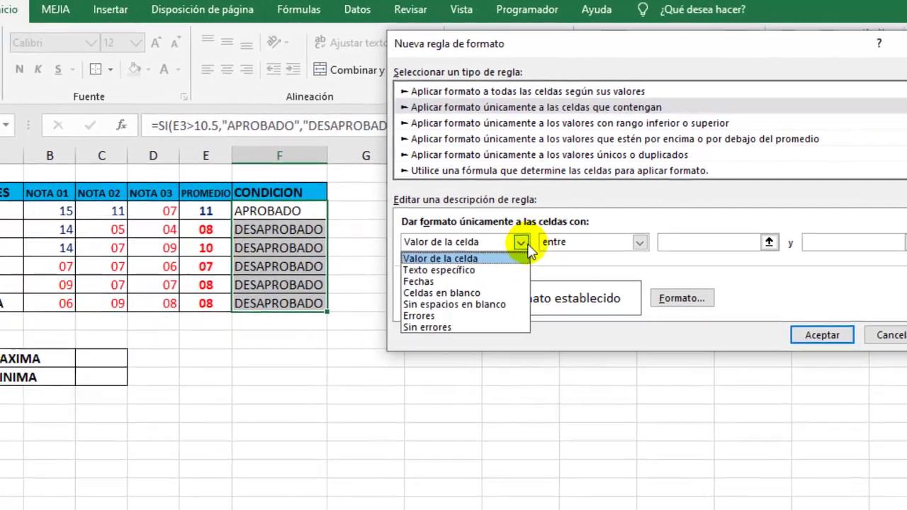
{"action": "left_click", "coordinate": [414, 269]}
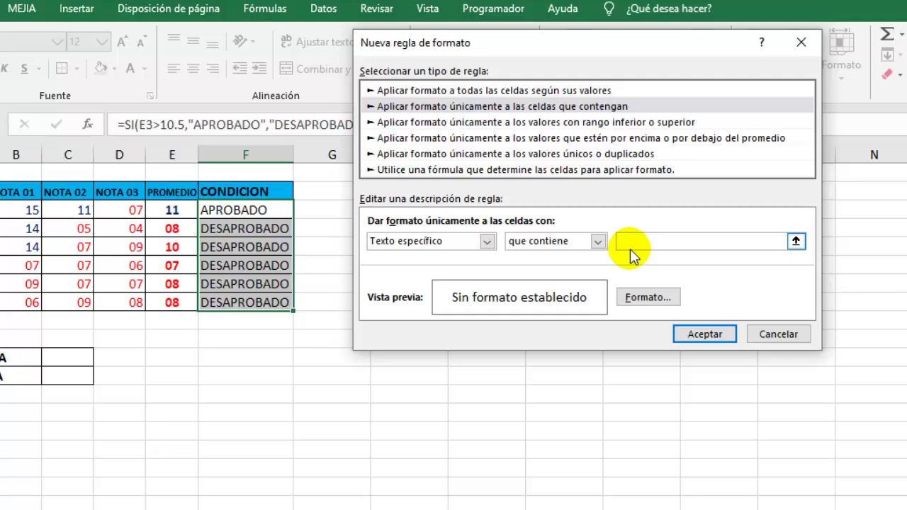
{"action": "type", "text": "APROBADO"}
{"action": "left_click", "coordinate": [637, 297]}
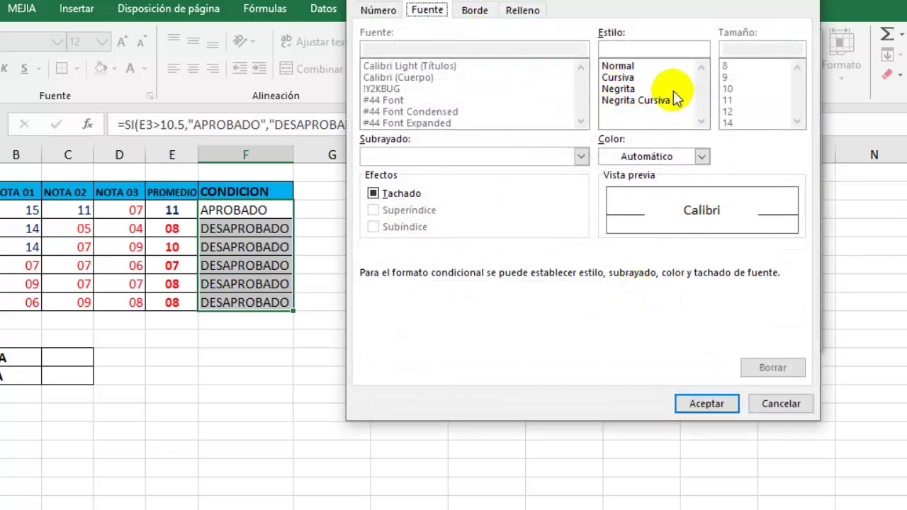
{"action": "left_click", "coordinate": [700, 156]}
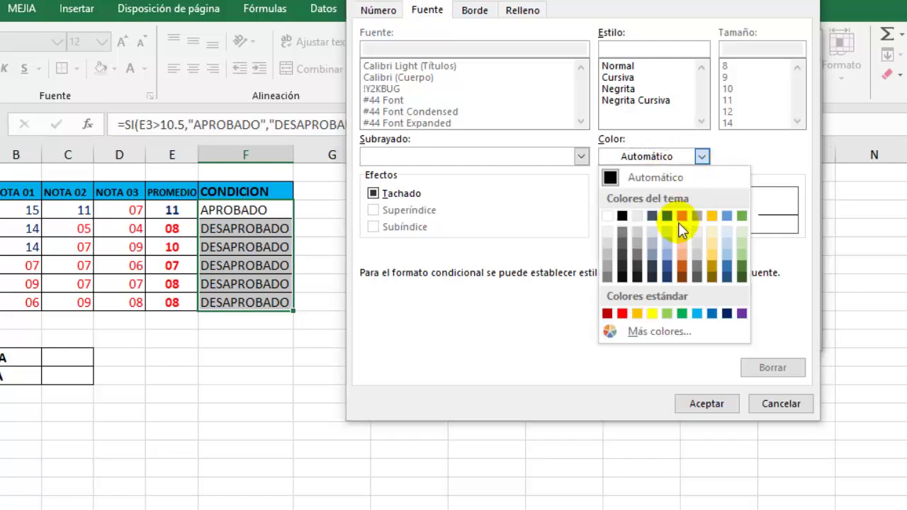
{"action": "left_click", "coordinate": [726, 314]}
{"action": "left_click", "coordinate": [720, 404]}
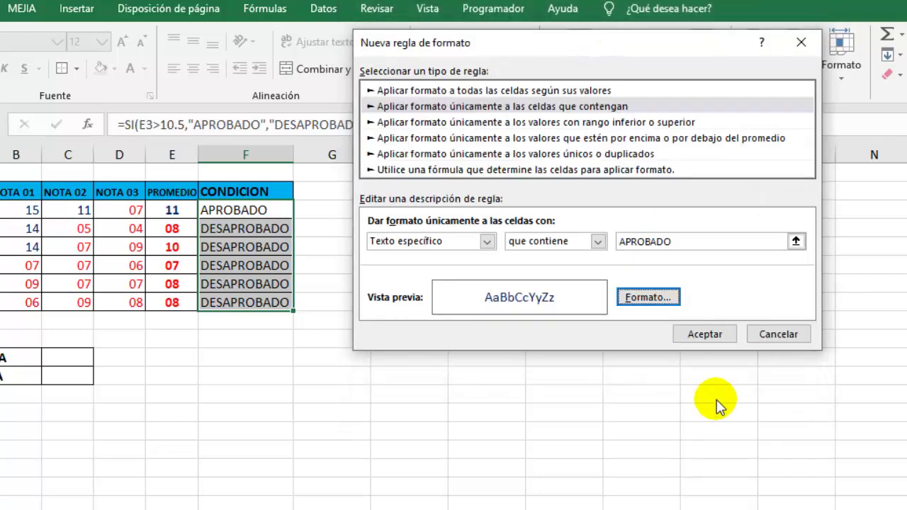
{"action": "left_click", "coordinate": [726, 340]}
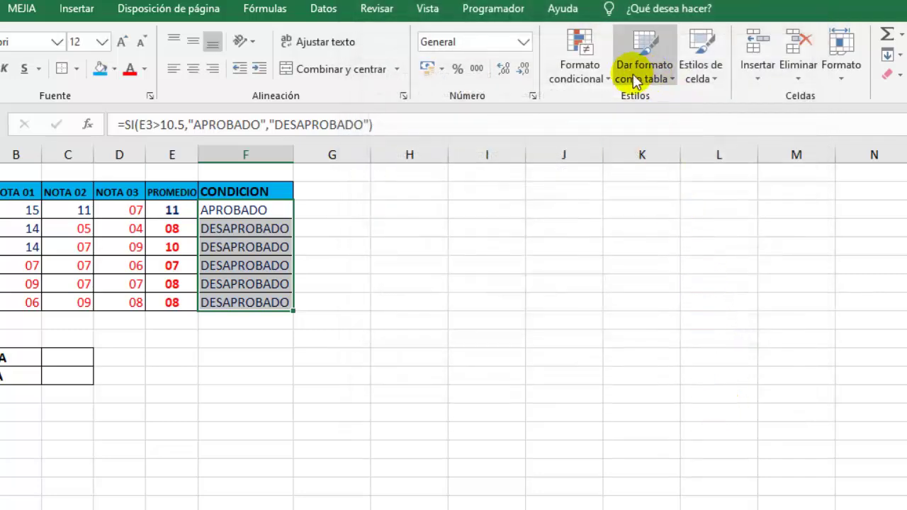
Step: Add a second rule turning CONDICION text containing DESAPROBADO red
{"action": "left_click", "coordinate": [597, 78]}
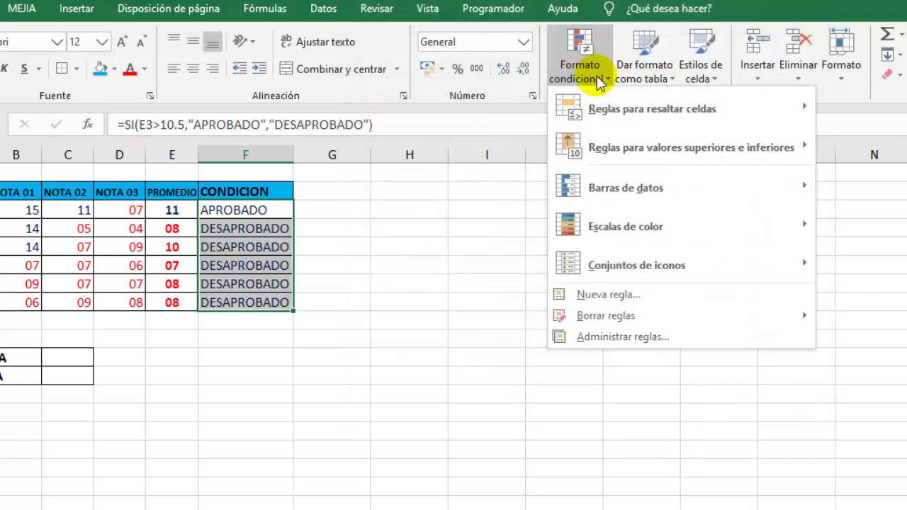
{"action": "left_click", "coordinate": [617, 294]}
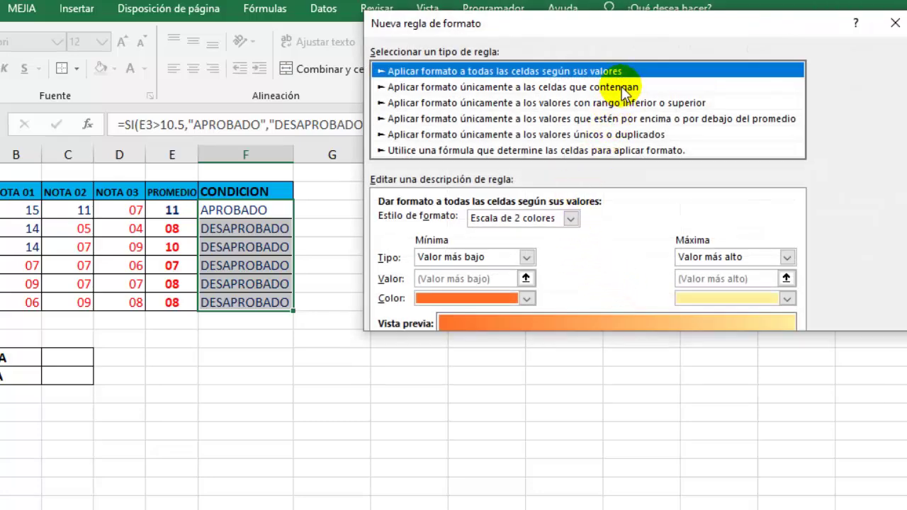
{"action": "left_click", "coordinate": [620, 86]}
{"action": "left_click", "coordinate": [498, 221]}
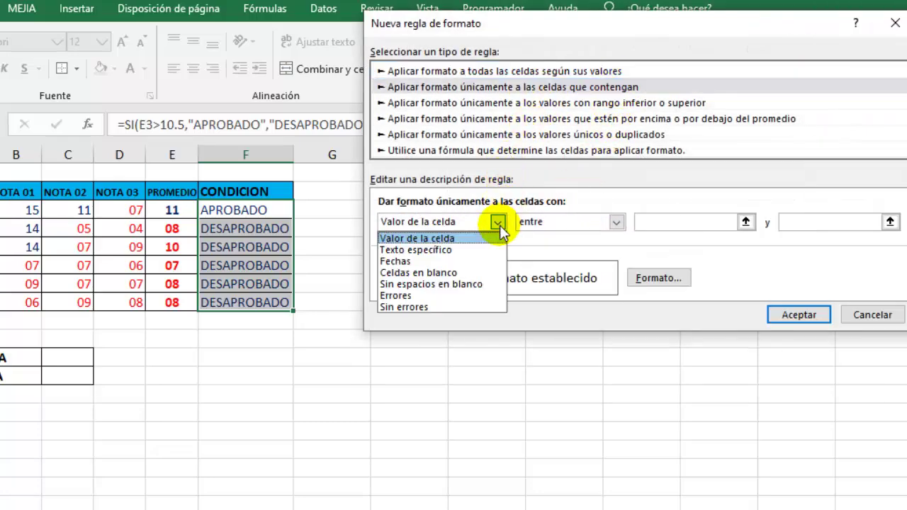
{"action": "left_click", "coordinate": [459, 245]}
{"action": "left_click", "coordinate": [632, 224]}
{"action": "type", "text": "DESAPROBADO"}
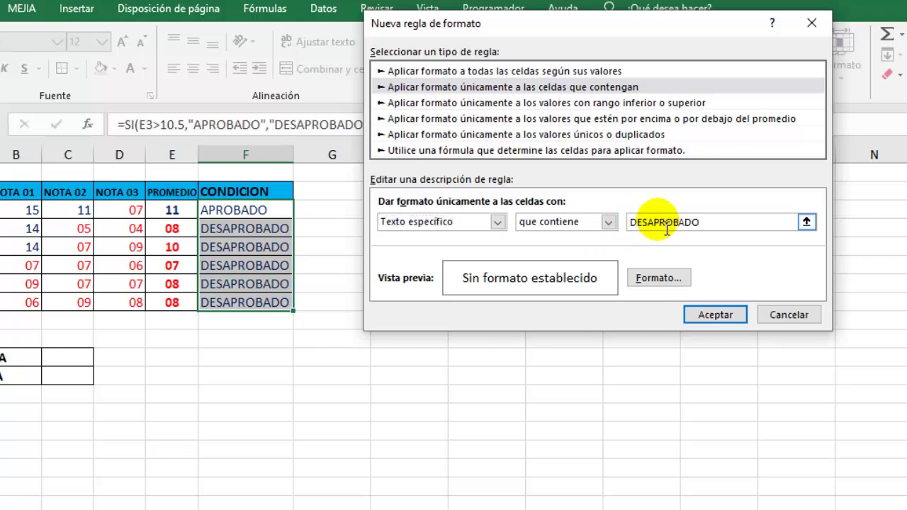
{"action": "left_click", "coordinate": [645, 279]}
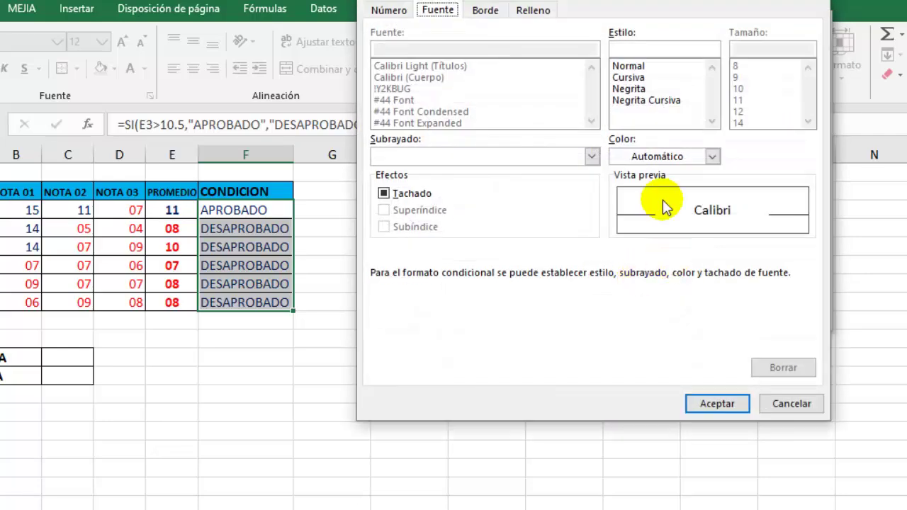
{"action": "left_click", "coordinate": [708, 160]}
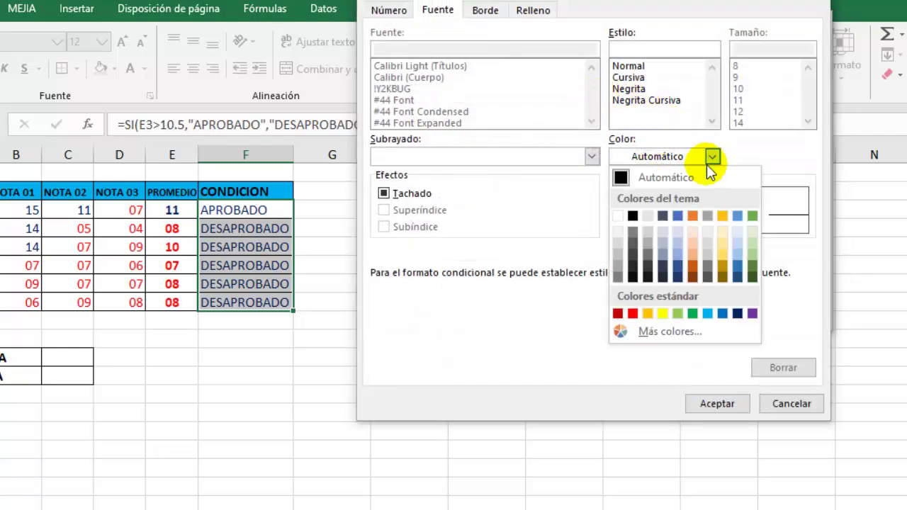
{"action": "left_click", "coordinate": [633, 314]}
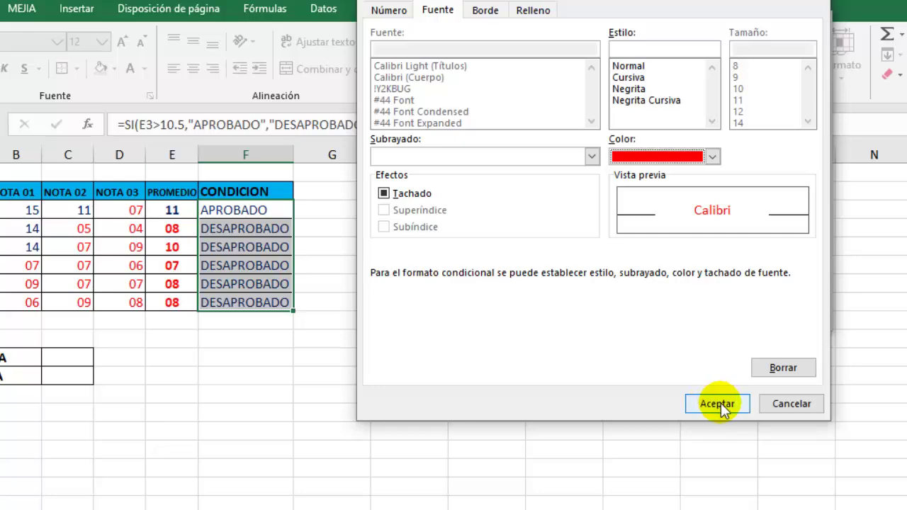
{"action": "left_click", "coordinate": [721, 403]}
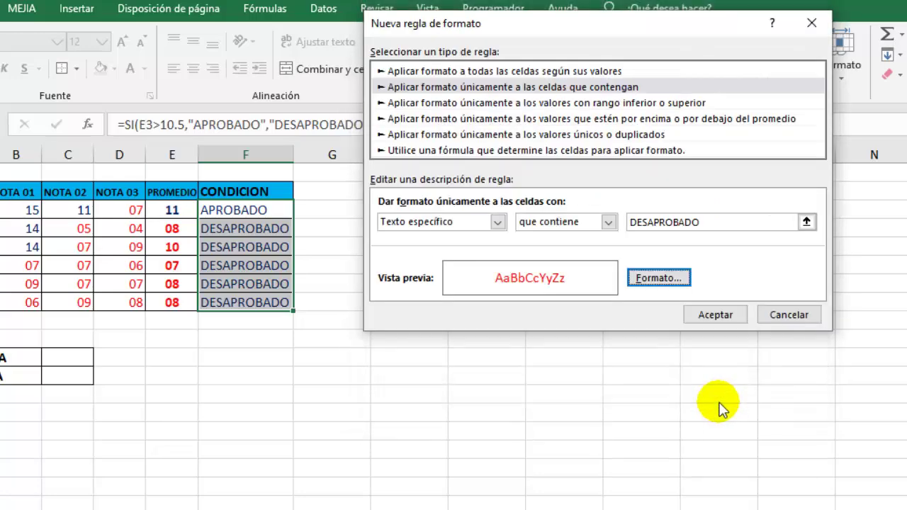
{"action": "left_click", "coordinate": [712, 317]}
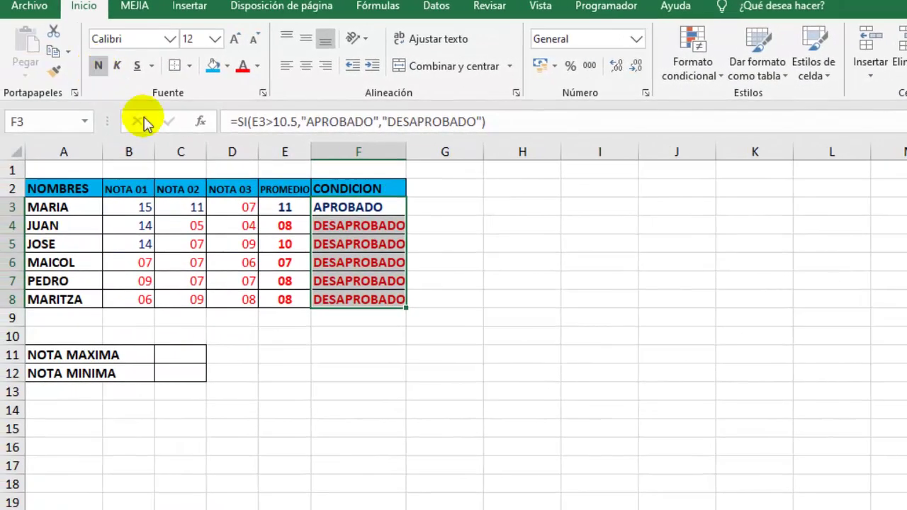
Step: Centre the CONDICION heading in F2
{"action": "left_click", "coordinate": [374, 187]}
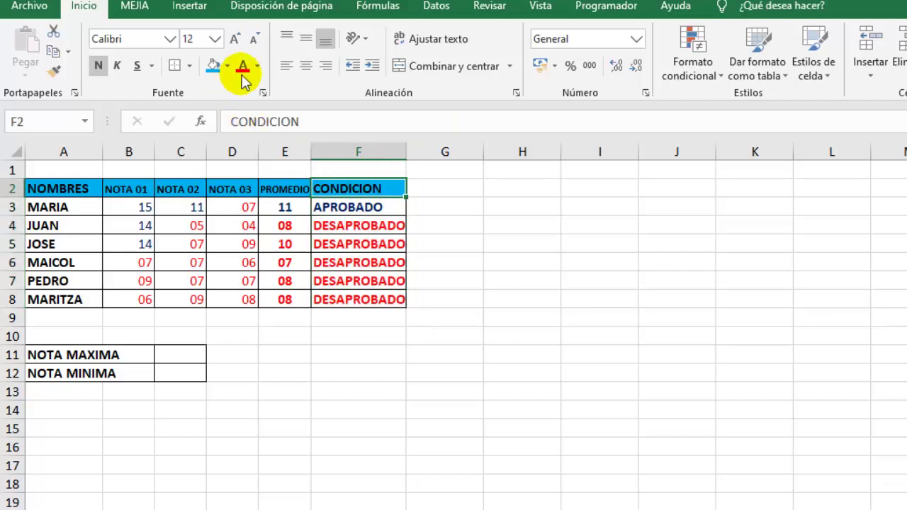
{"action": "left_click", "coordinate": [305, 66]}
{"action": "left_click", "coordinate": [600, 373]}
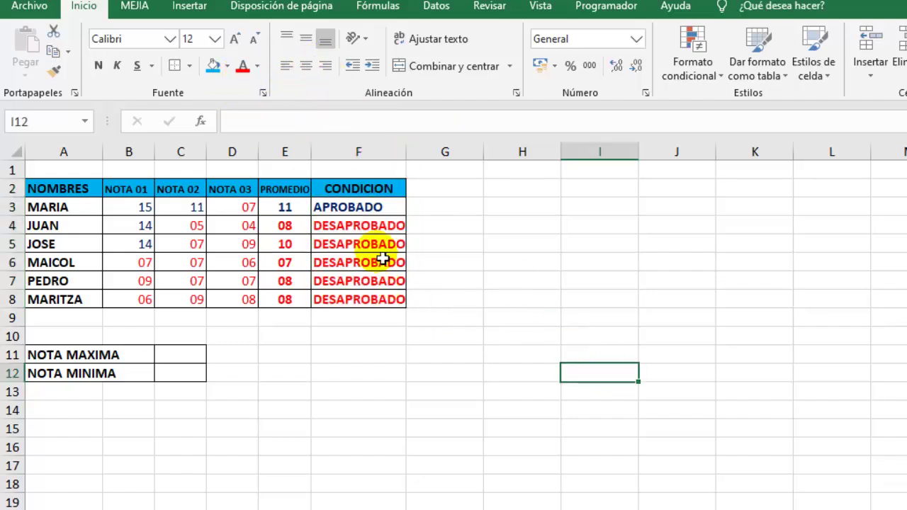
Step: Change grades B7 to 19, C7 to 17 and D4 to 10
{"action": "left_click", "coordinate": [150, 285]}
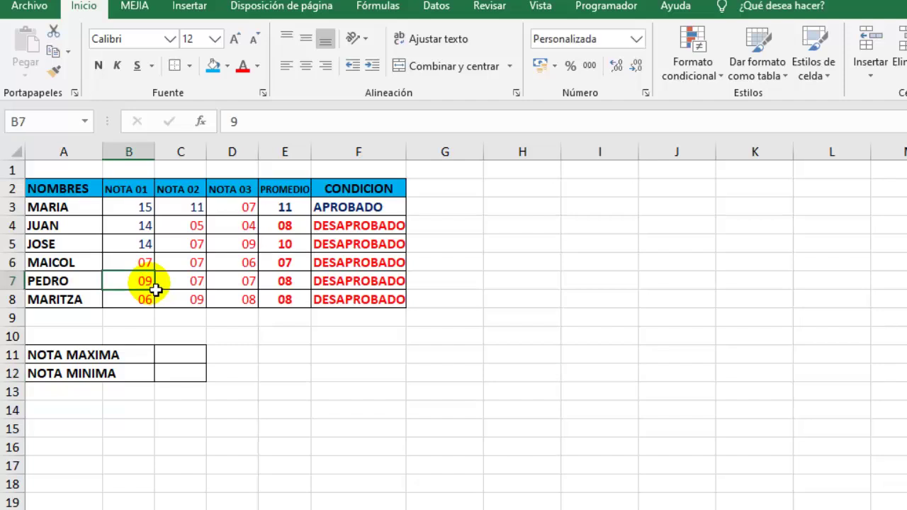
{"action": "type", "text": "1"}
{"action": "key", "text": "Return"}
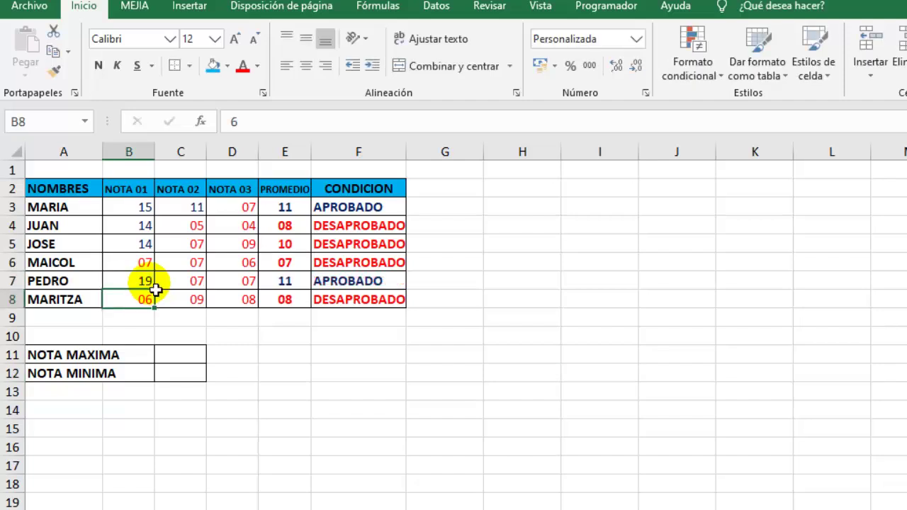
{"action": "left_click", "coordinate": [201, 284]}
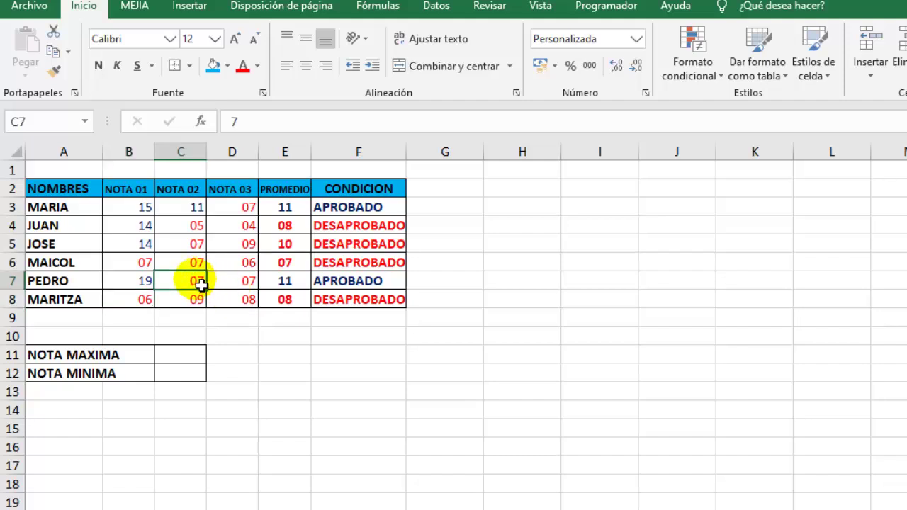
{"action": "type", "text": "17"}
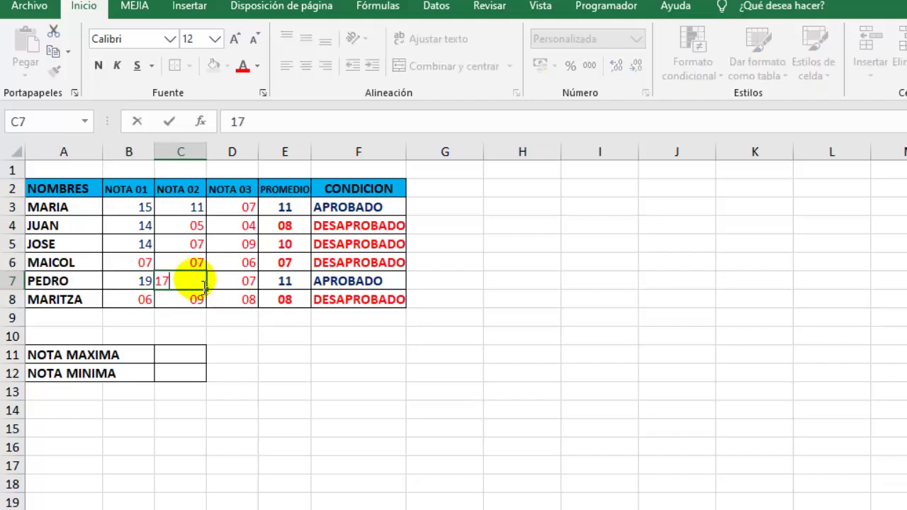
{"action": "key", "text": "Return"}
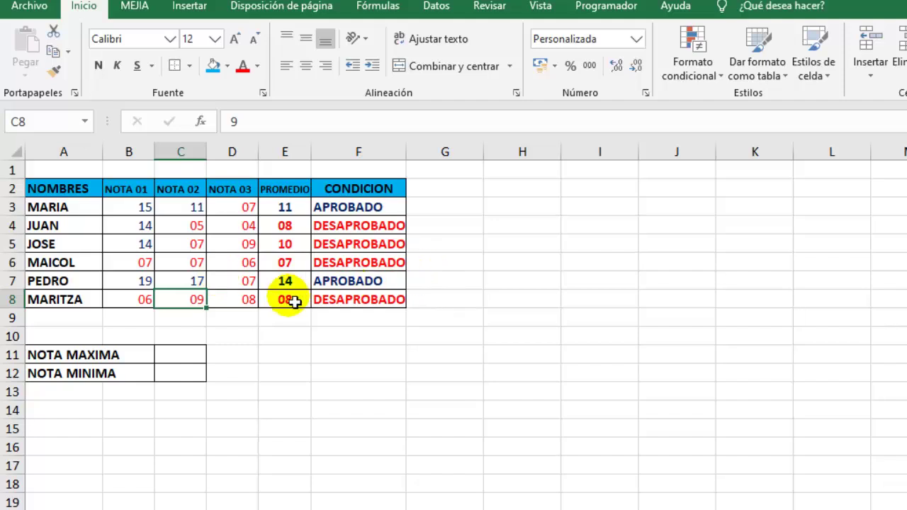
{"action": "left_click", "coordinate": [234, 302]}
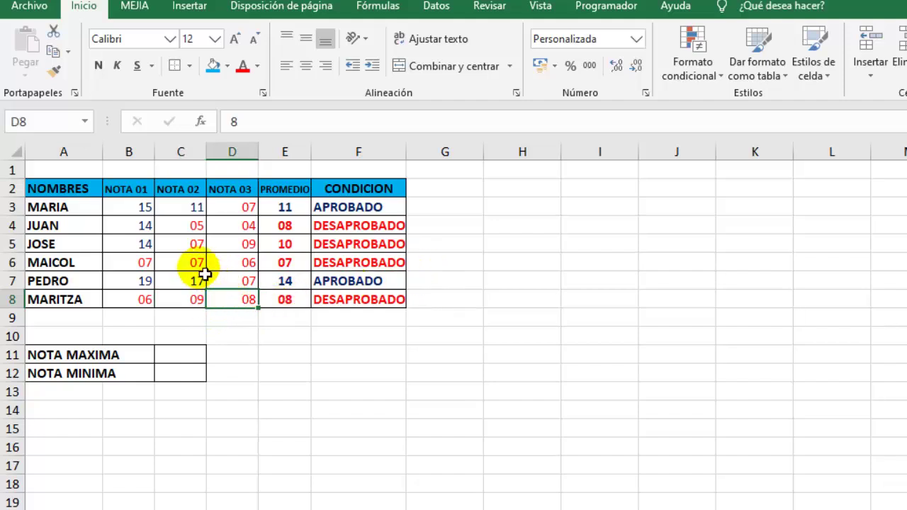
{"action": "left_click", "coordinate": [250, 228]}
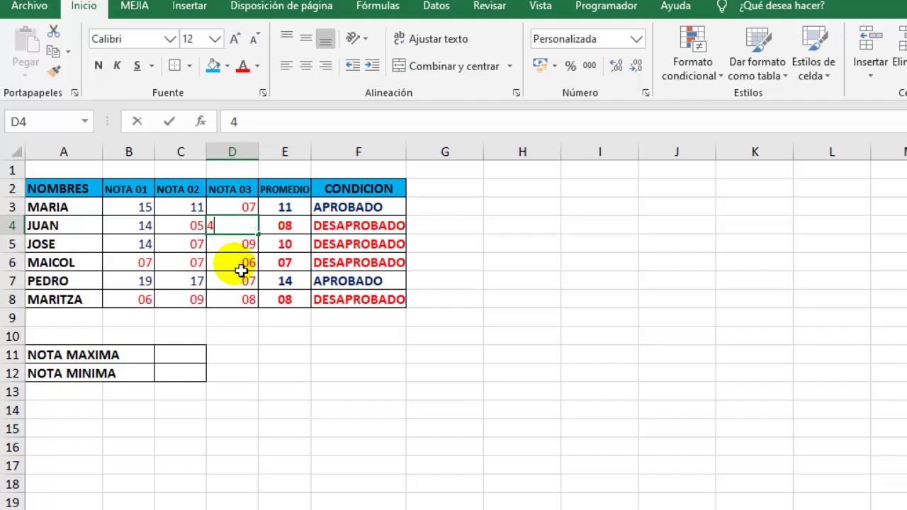
{"action": "key", "text": "BackSpace"}
{"action": "type", "text": "18"}
{"action": "key", "text": "Return"}
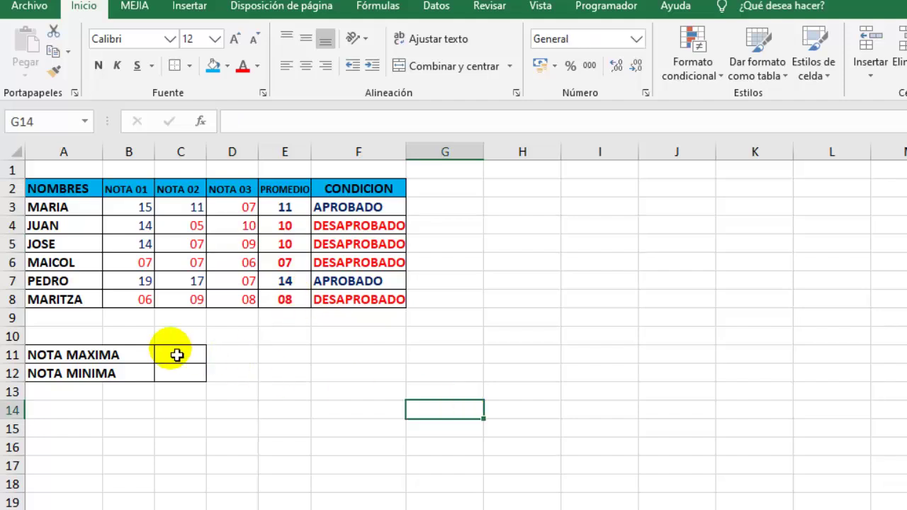
Step: Put =MAX(E3:E8) in NOTA MAXIMA C11, showing 14, then begin =MIN below it
{"action": "left_click", "coordinate": [176, 355]}
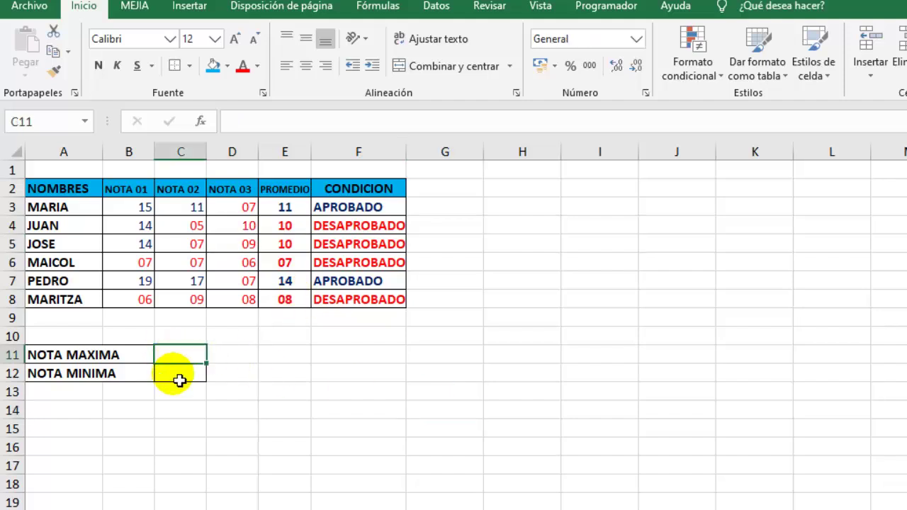
{"action": "type", "text": "=MAX"}
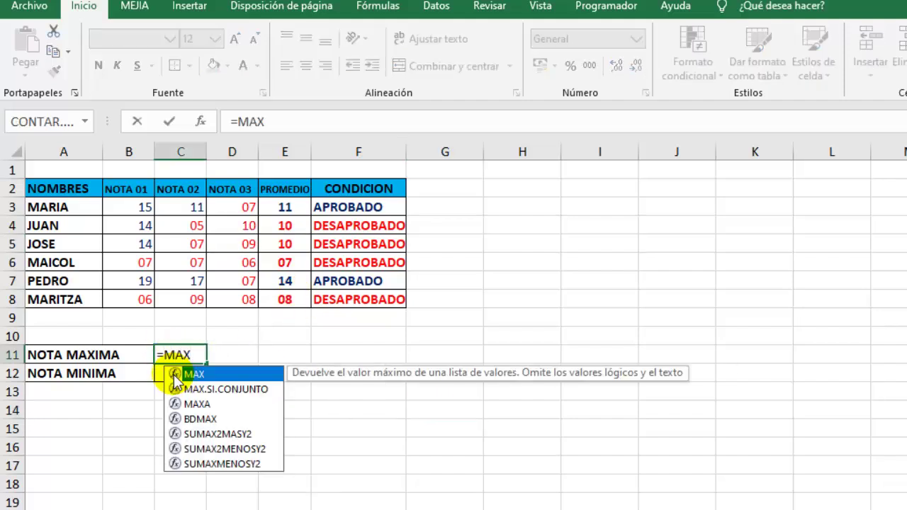
{"action": "double_click", "coordinate": [181, 375]}
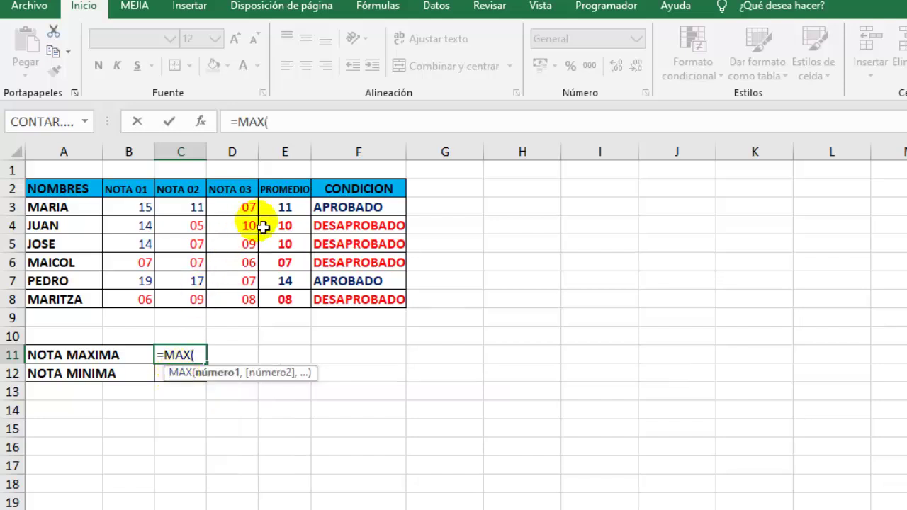
{"action": "left_click_drag", "start_coordinate": [287, 207], "coordinate": [294, 299]}
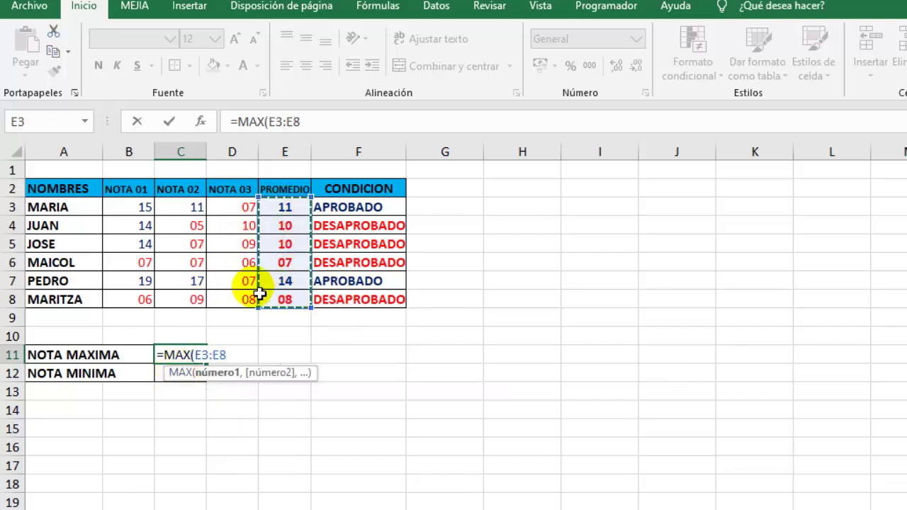
{"action": "key", "text": "Return"}
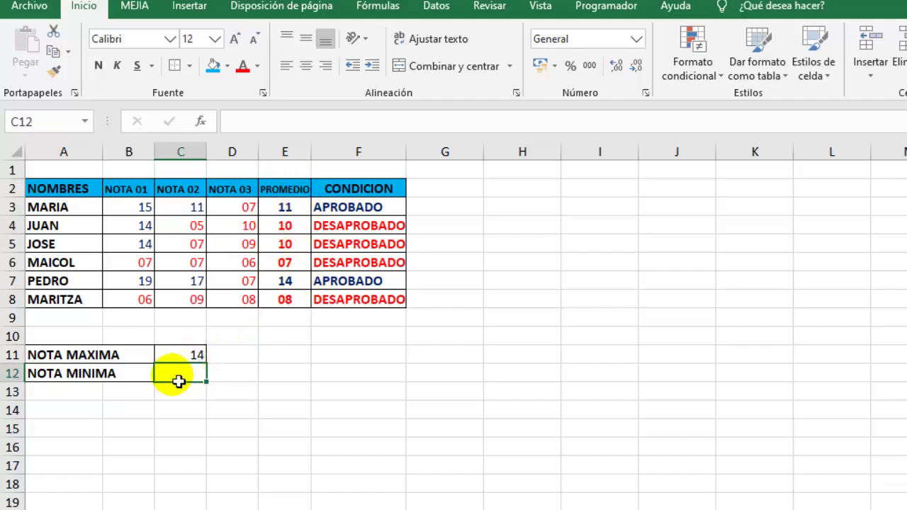
{"action": "type", "text": "=MIN"}
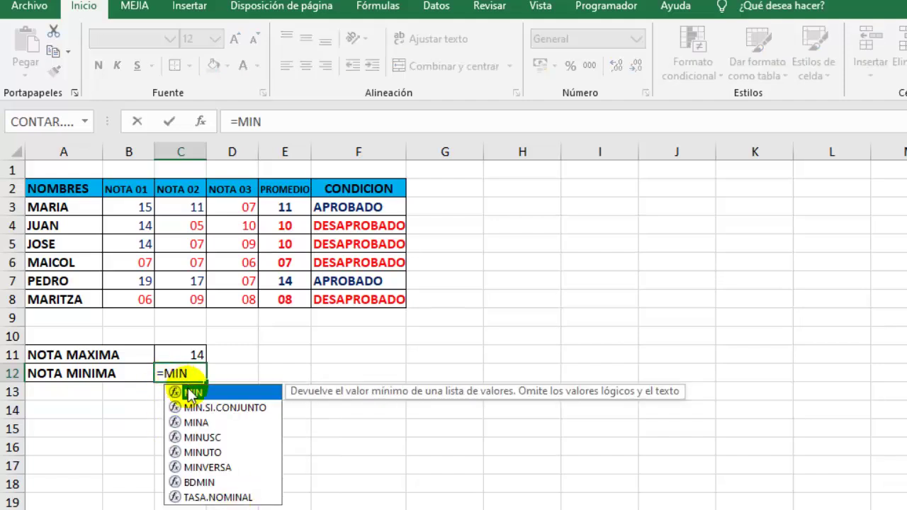
Step: Complete =MIN(E3:E8) in C12 so it shows the lowest average, 07
{"action": "double_click", "coordinate": [185, 391]}
{"action": "left_click_drag", "start_coordinate": [285, 209], "coordinate": [289, 301]}
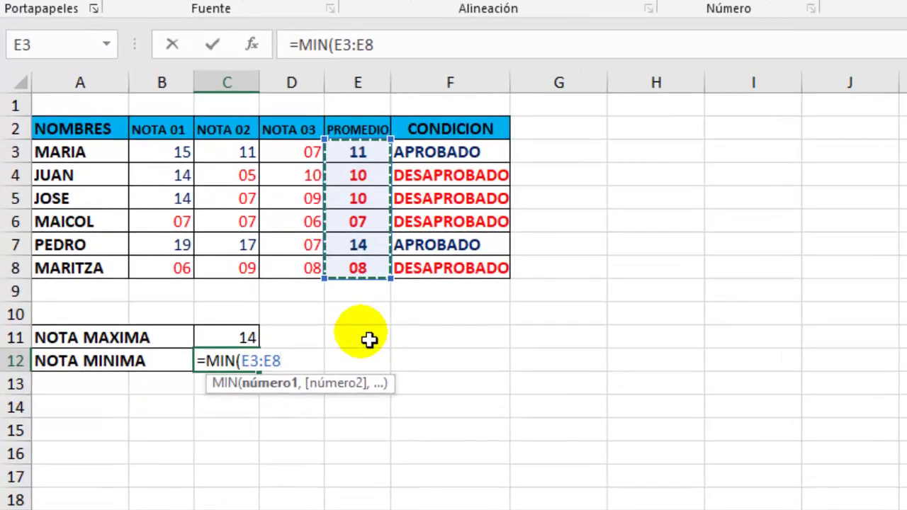
{"action": "key", "text": "Return"}
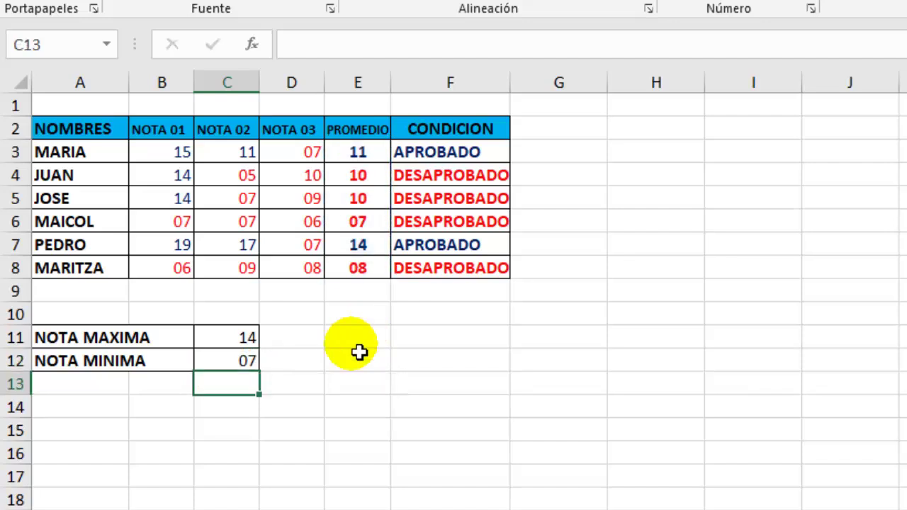